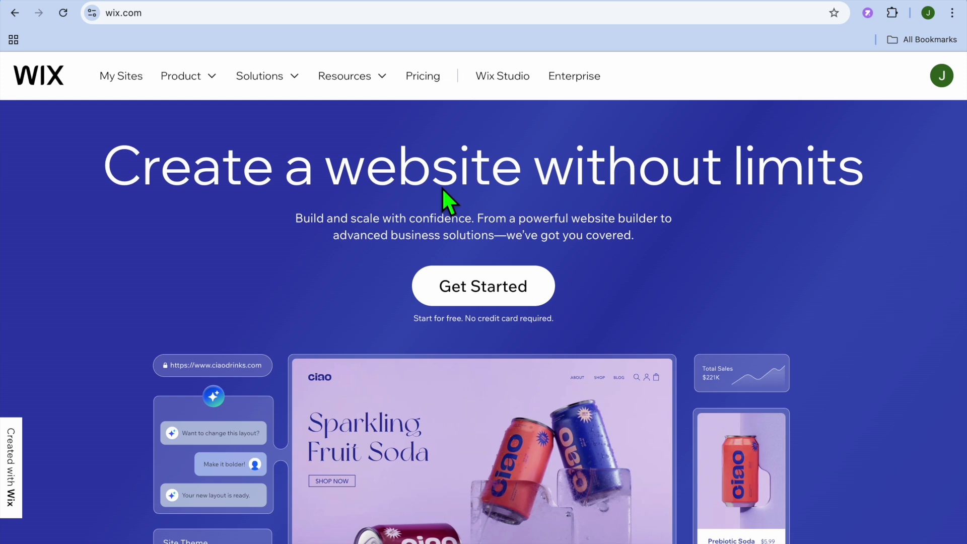
# Start creating a new site built on the Wix Editor and choose to set it up without the AI chat
pyautogui.click(483, 292)
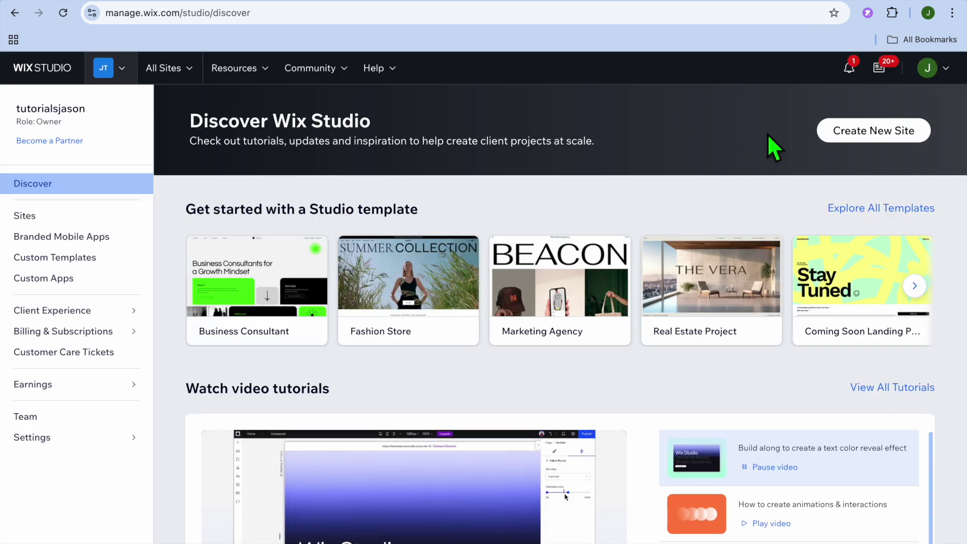
pyautogui.click(889, 132)
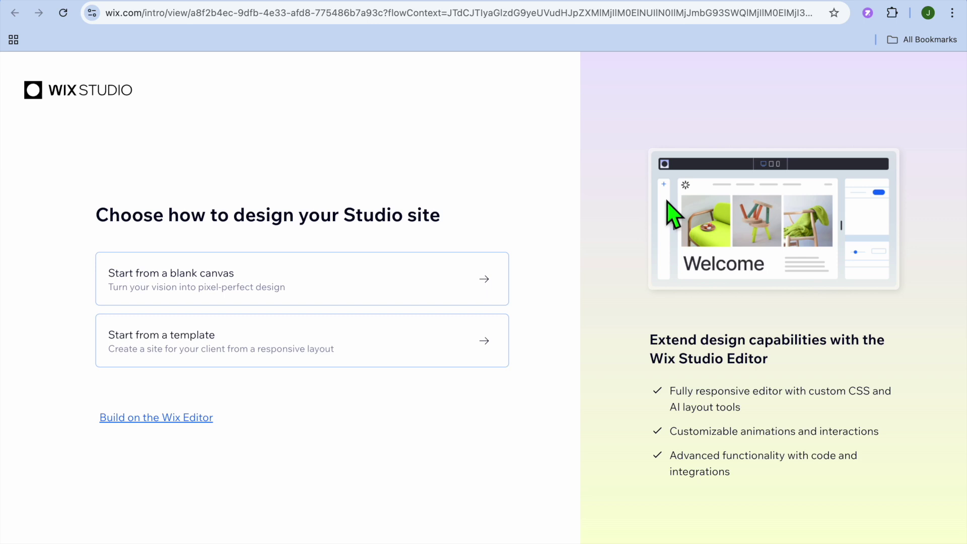
pyautogui.moveTo(170, 418)
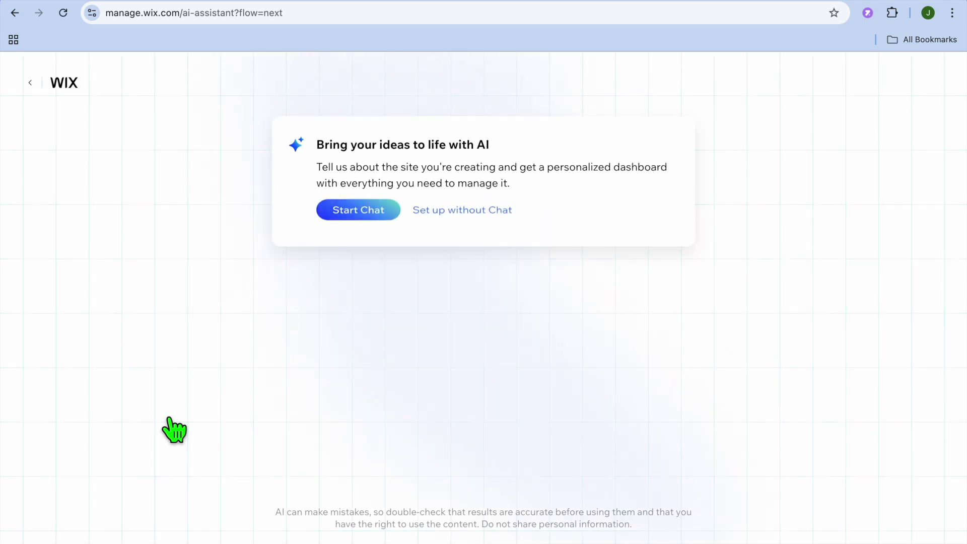
pyautogui.click(465, 215)
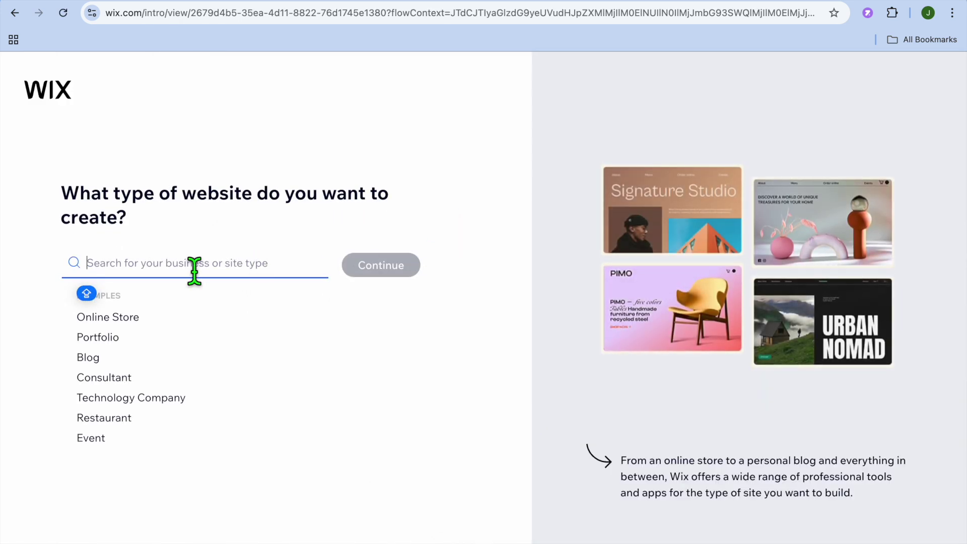
# Set the website type to Dog Photographer and continue the site setup
pyautogui.write('DOG')
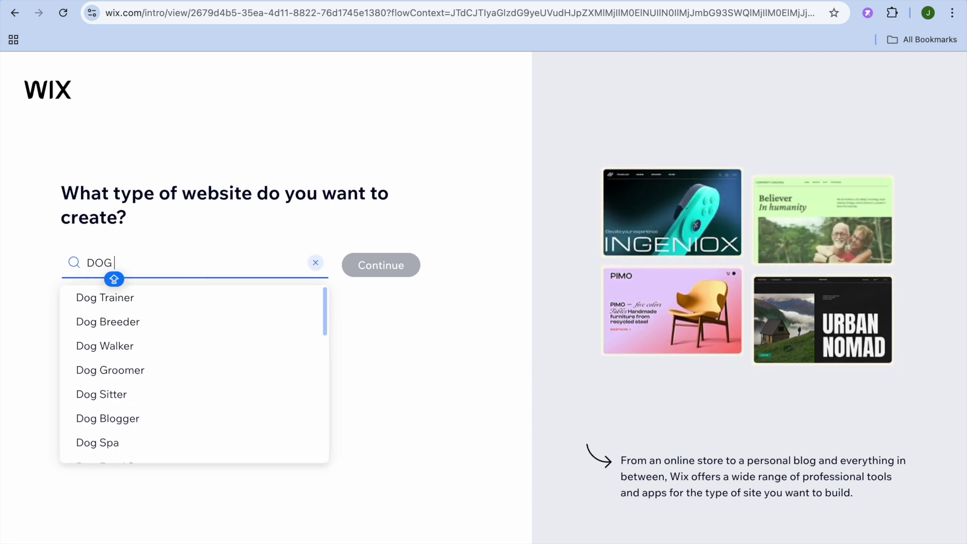
pyautogui.write(' PH')
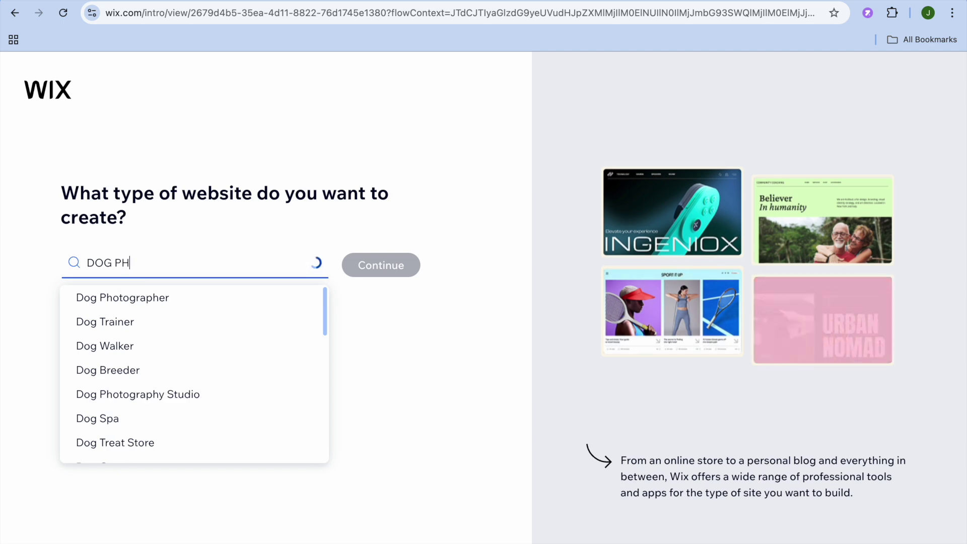
pyautogui.hotkey('ctrl', 'a')
pyautogui.write('Dog Photographer')
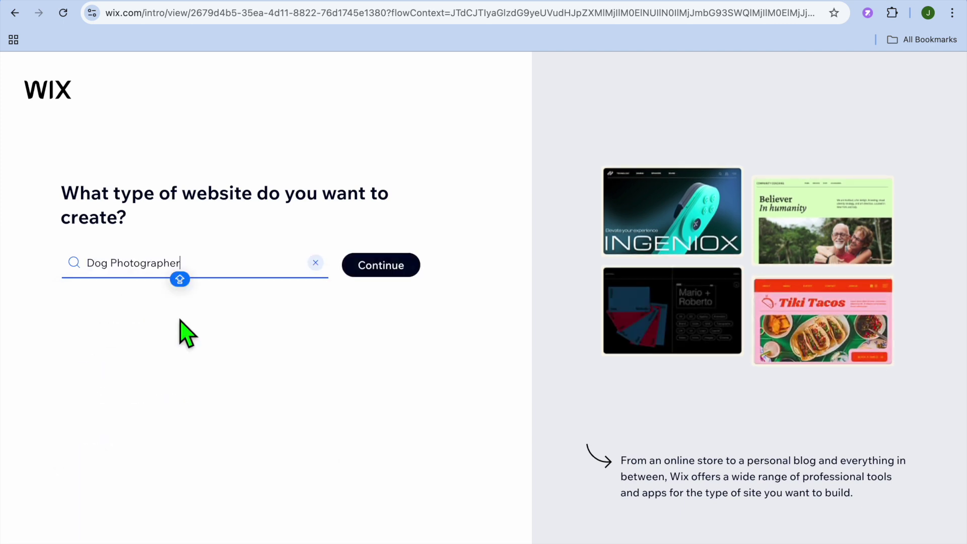
pyautogui.click(375, 266)
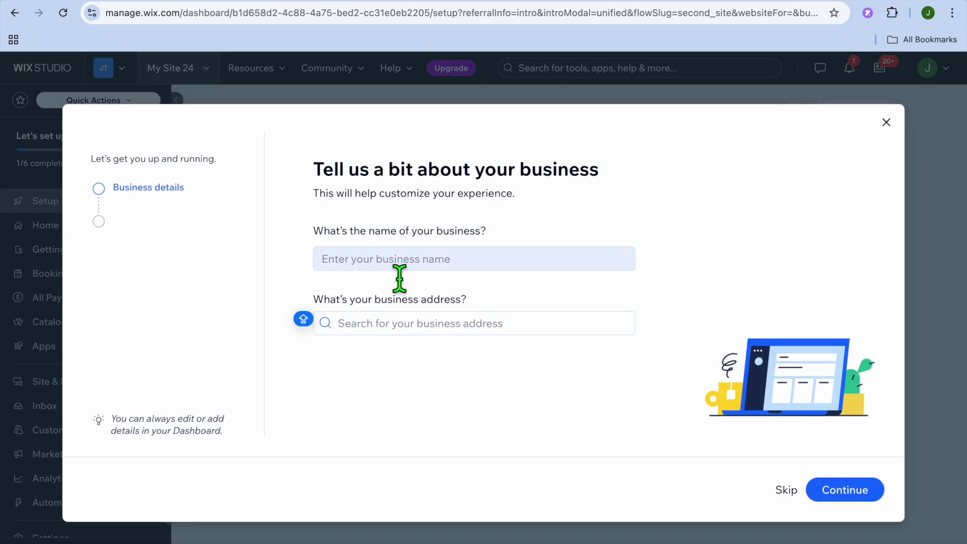
# Enter DOG PHOTOS as the business name, leave the address blank and continue
pyautogui.click(402, 269)
pyautogui.press('capslock')
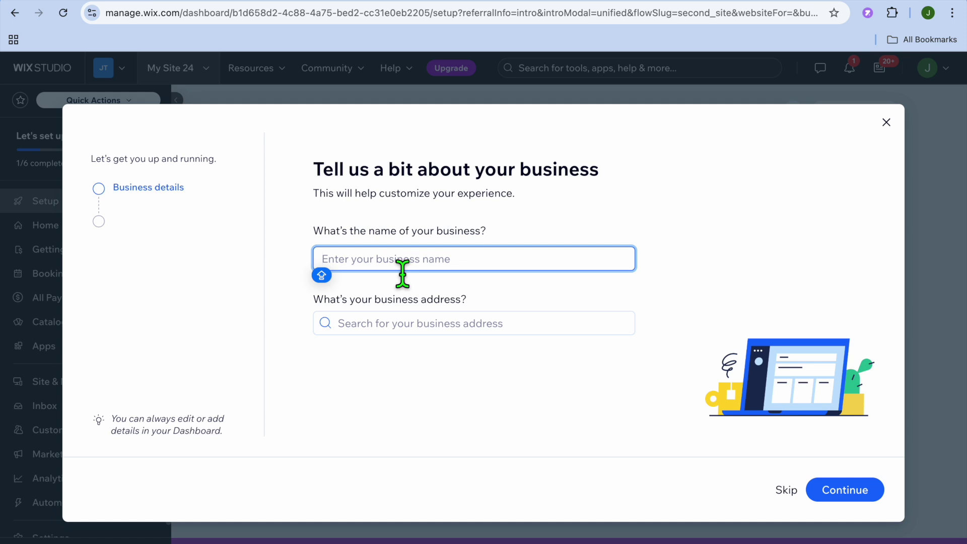
pyautogui.write('D')
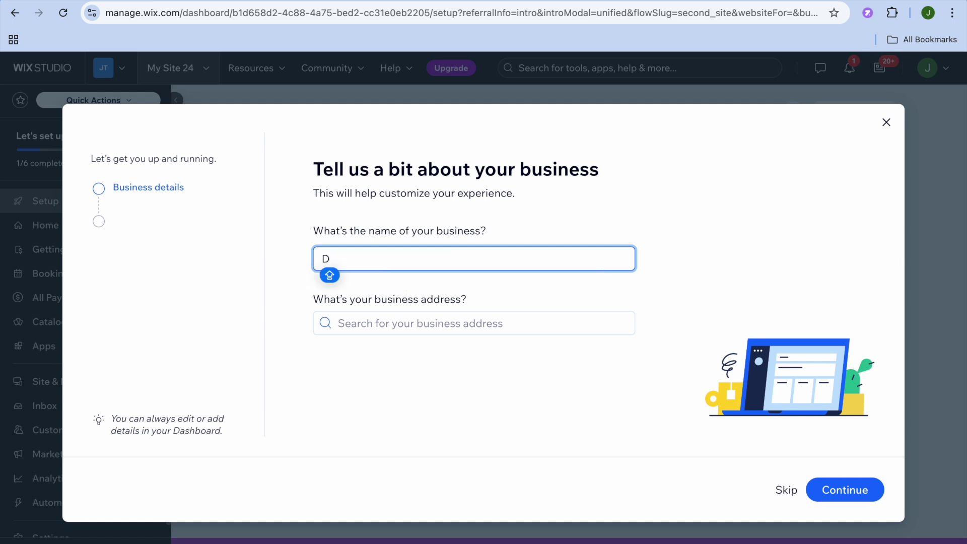
pyautogui.write('OG')
pyautogui.press('capslock')
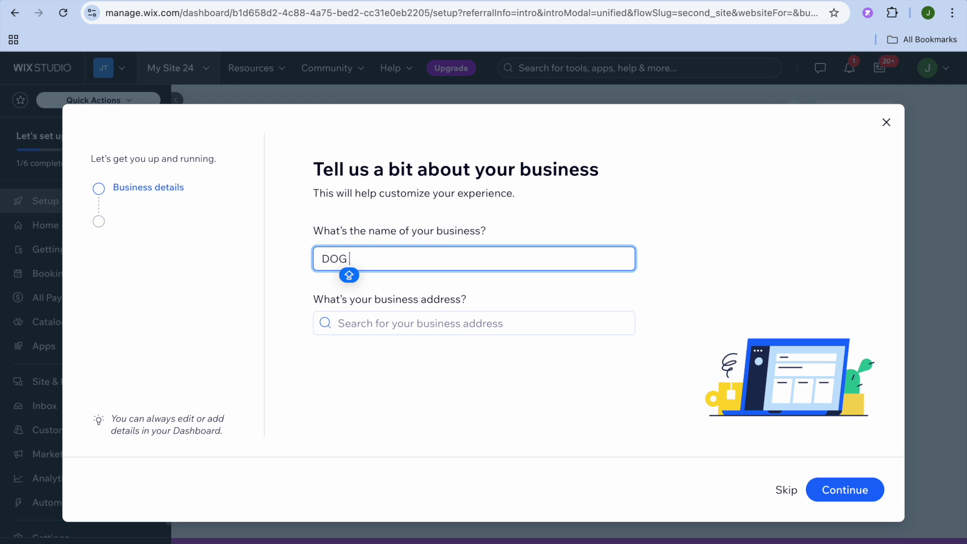
pyautogui.write('PHOTO')
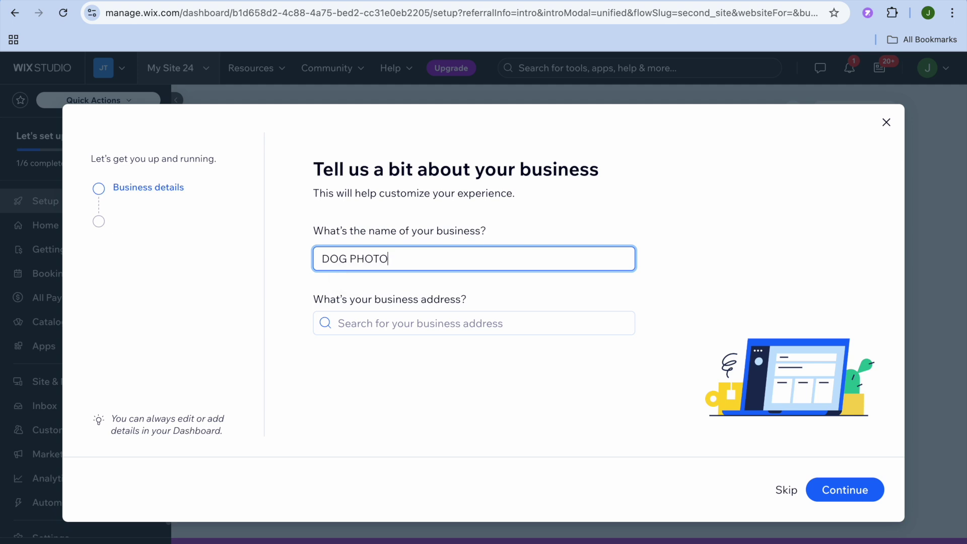
pyautogui.press('capslock')
pyautogui.write('HOTOS')
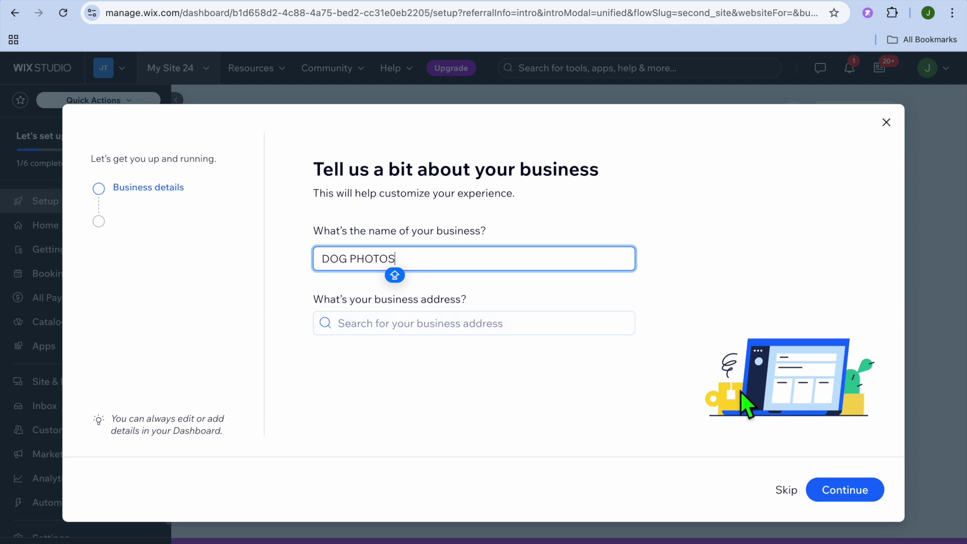
pyautogui.click(843, 494)
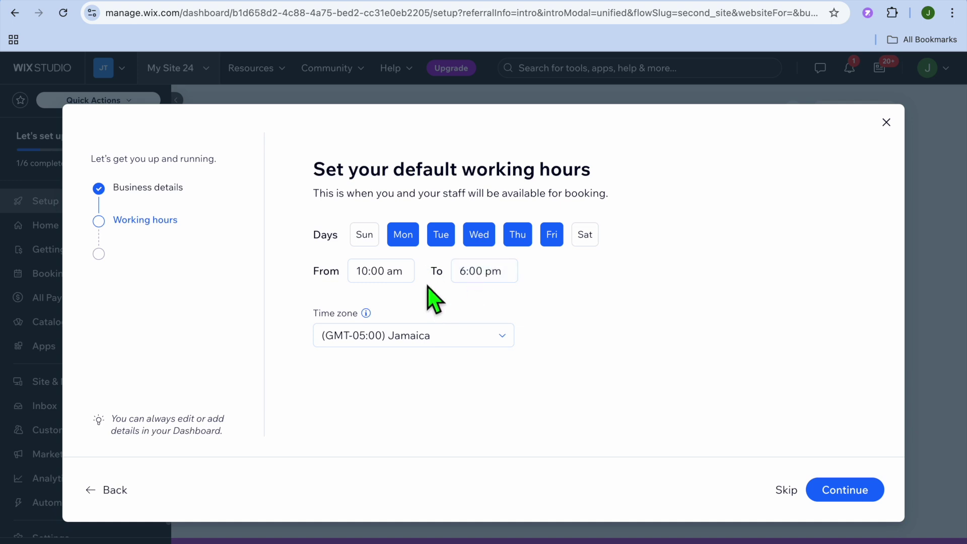
# Add Sunday to the default working days, set the opening time to 6:00 am and continue
pyautogui.click(364, 237)
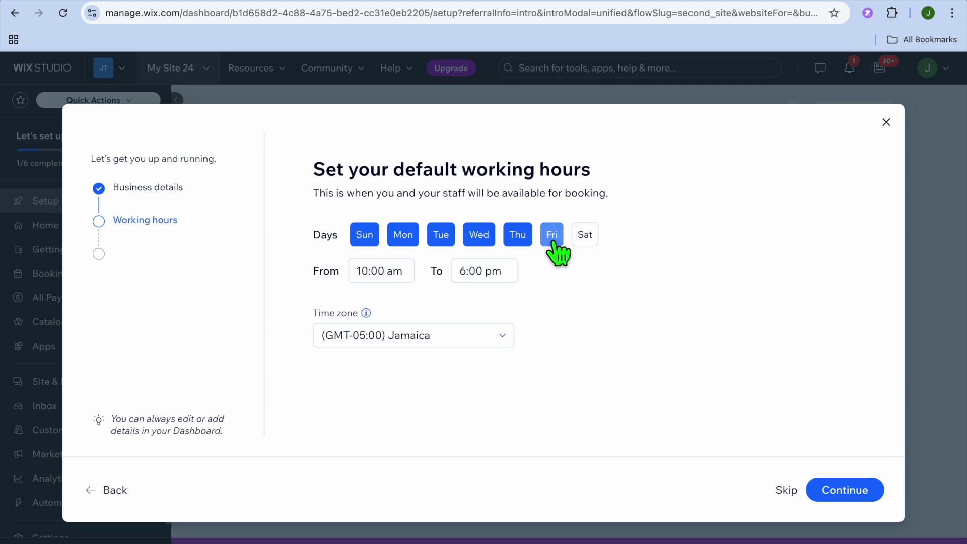
pyautogui.click(402, 277)
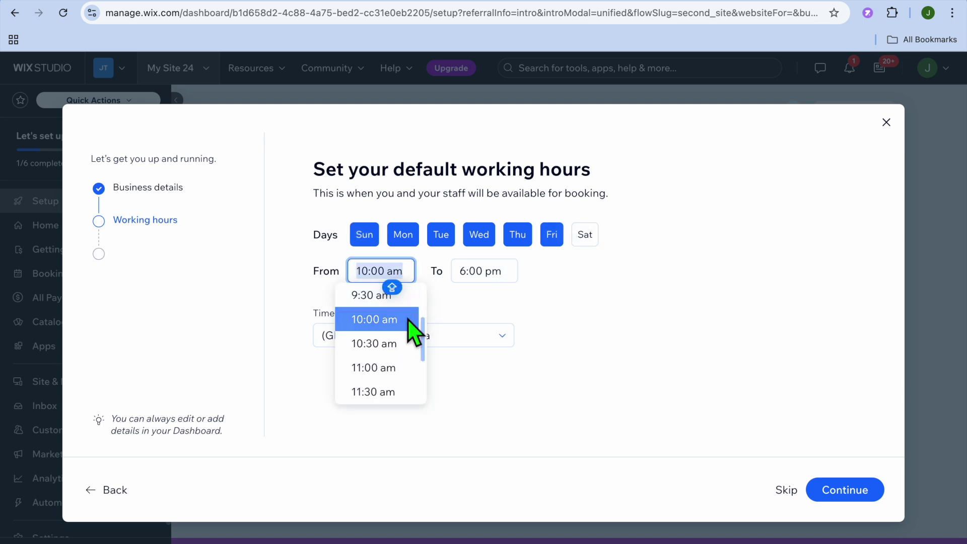
pyautogui.scroll(5, 408, 319)
pyautogui.click(383, 291)
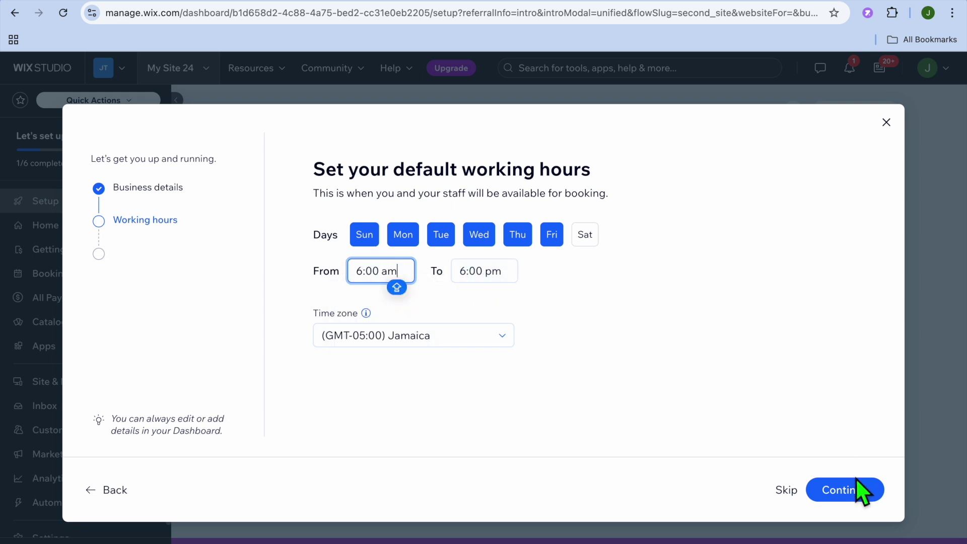
pyautogui.click(846, 491)
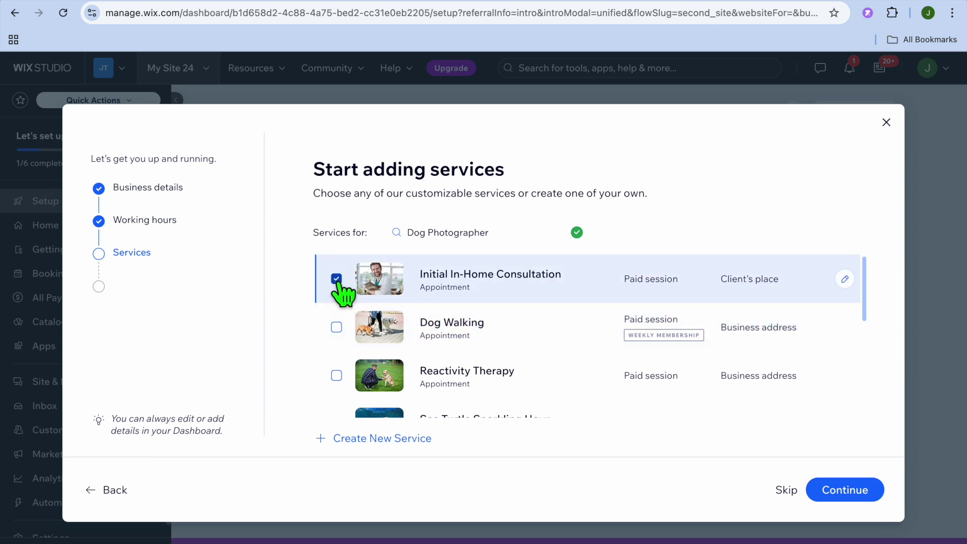
# Select the Initial In-Home Consultation, Dog Walking and Reactivity Therapy services and continue
pyautogui.click(336, 327)
pyautogui.scroll(-1, 427, 371)
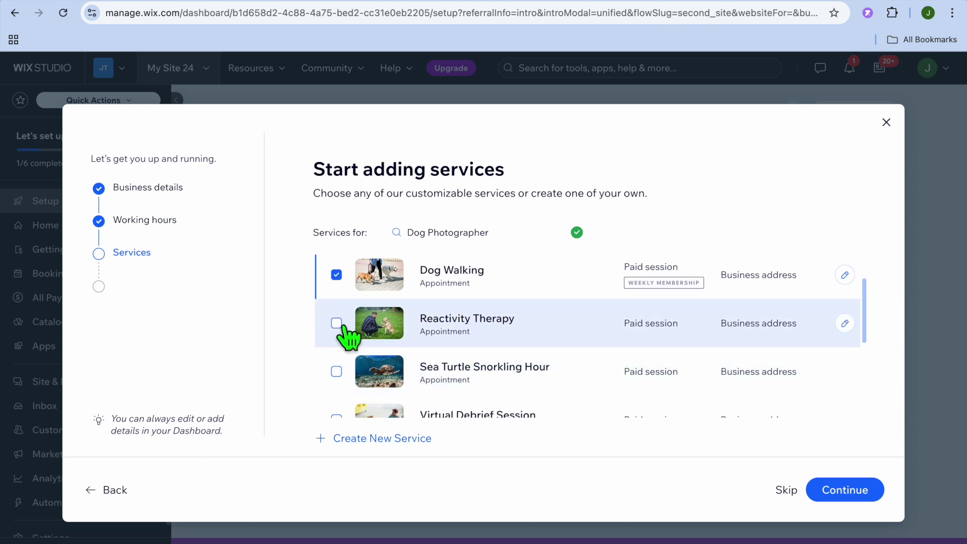
pyautogui.click(336, 324)
pyautogui.scroll(-2, 347, 336)
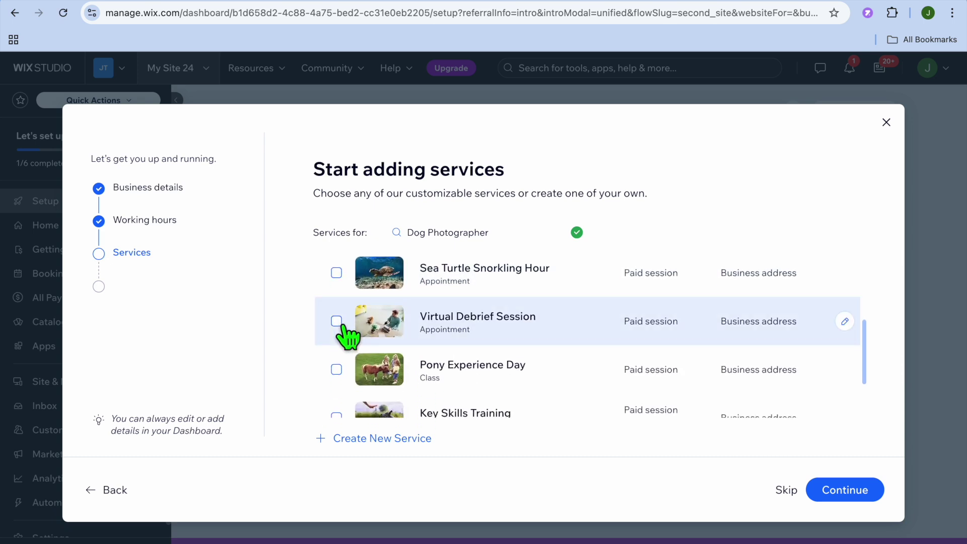
pyautogui.scroll(-1, 347, 336)
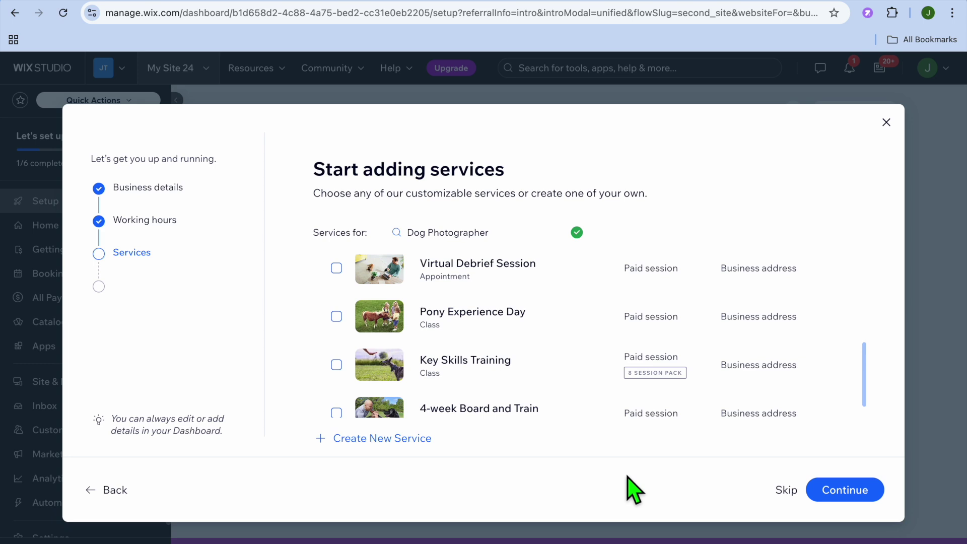
pyautogui.click(844, 494)
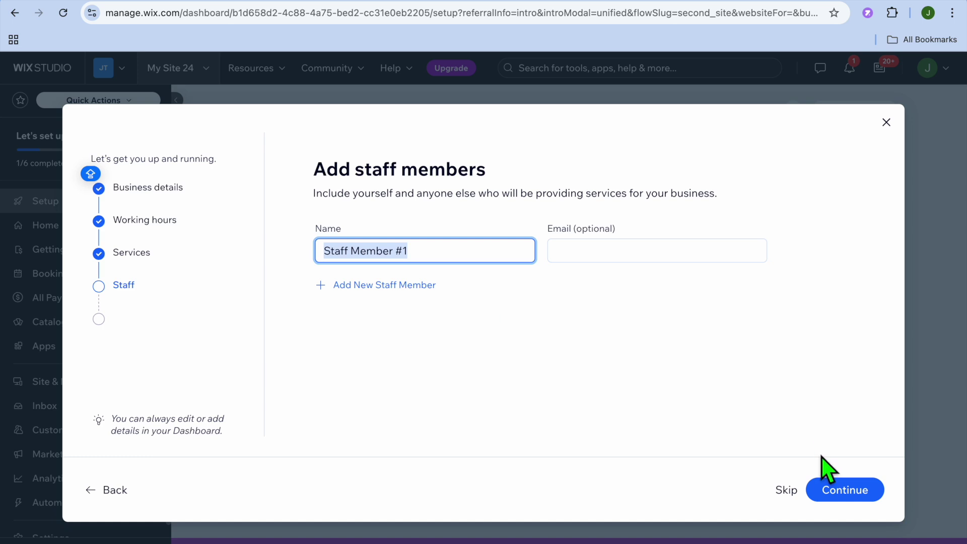
# Accept the default staff member, select no additional business tools, and finish the setup to reach the dashboard
pyautogui.click(854, 489)
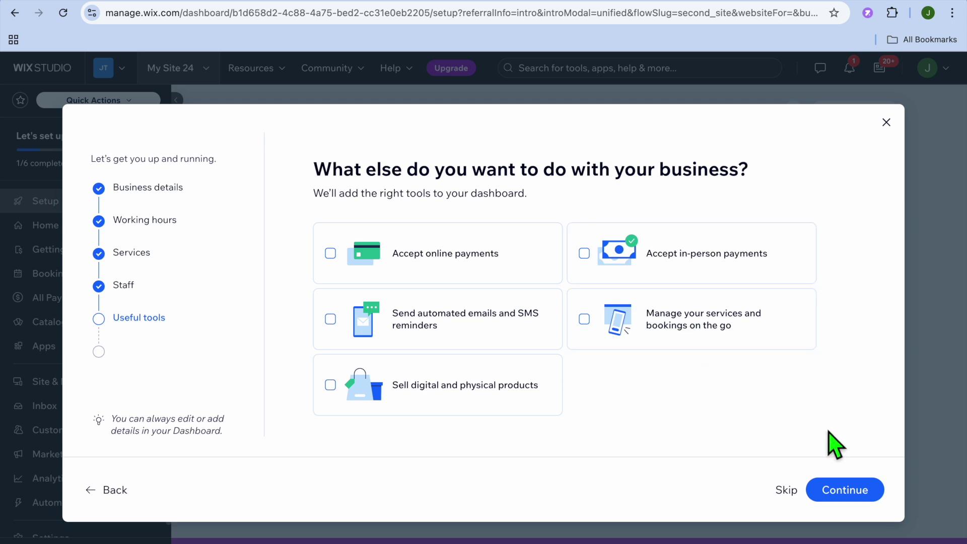
pyautogui.click(859, 491)
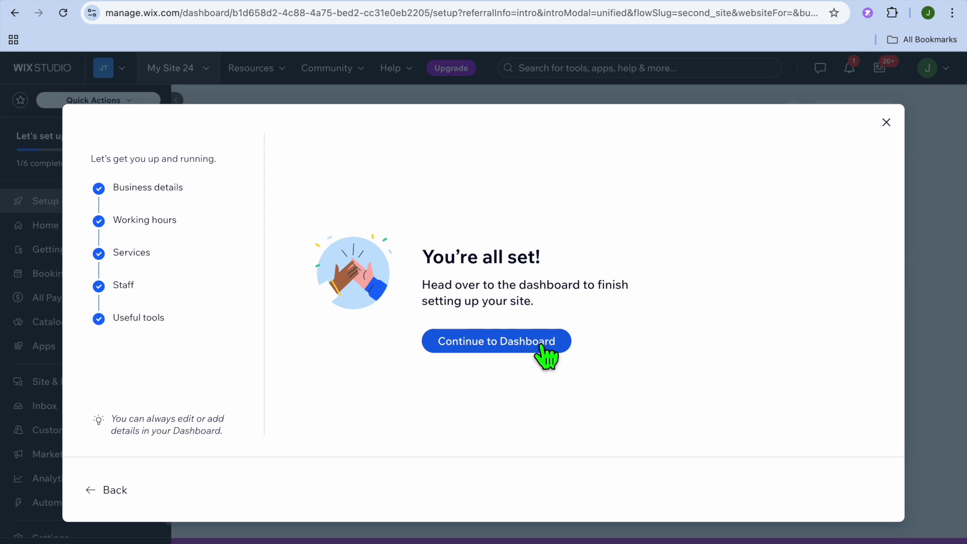
pyautogui.click(519, 338)
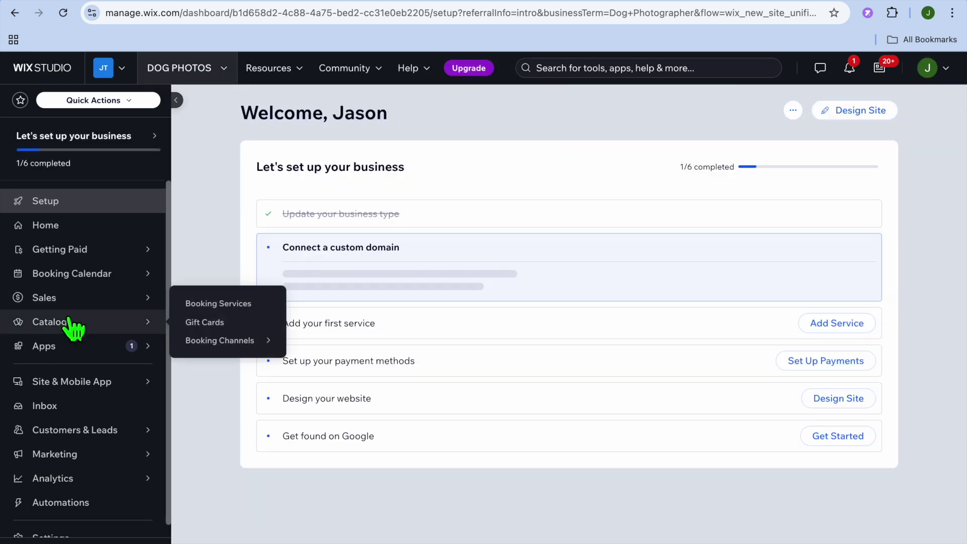
# Go to the catalog's booking services and open the fourth listed service, Reactivity Therapy, for editing
pyautogui.click(73, 327)
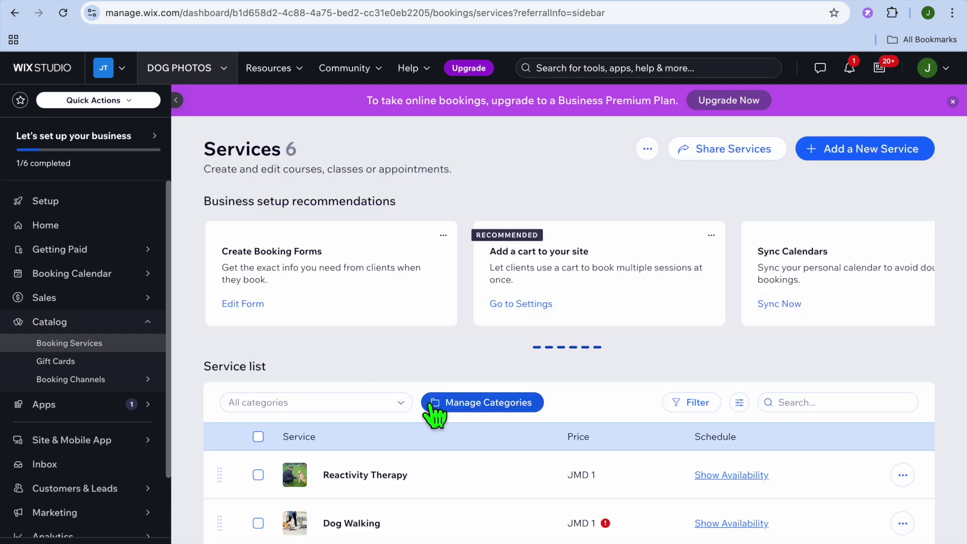
pyautogui.scroll(-5, 434, 414)
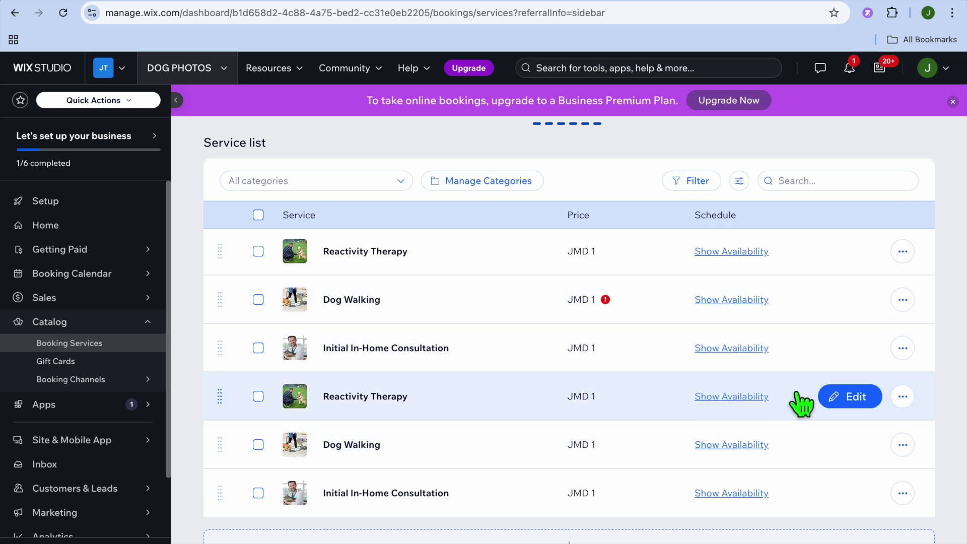
pyautogui.click(841, 397)
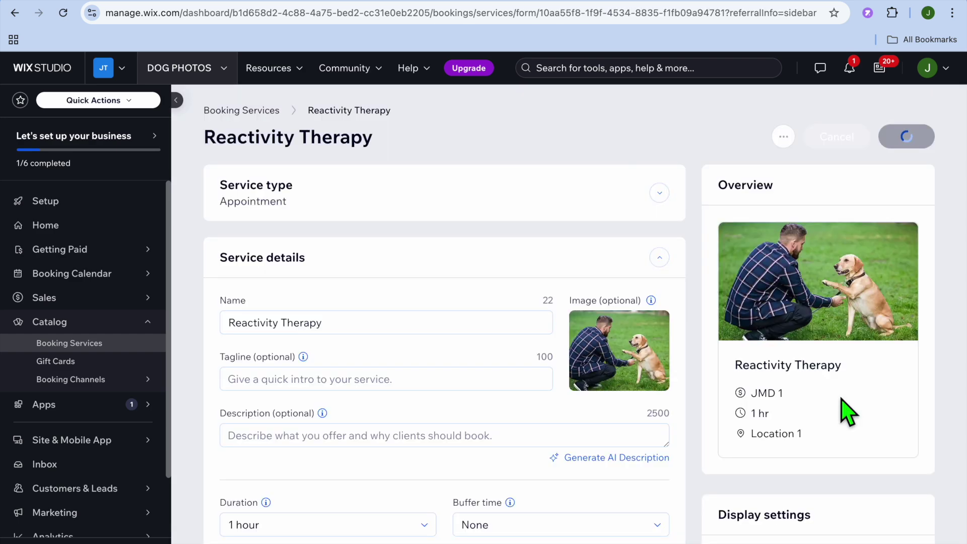
# Examine the Reactivity Therapy service's details, duration choices, price types, payment preferences, location and assigned staff
pyautogui.scroll(-3, 564, 370)
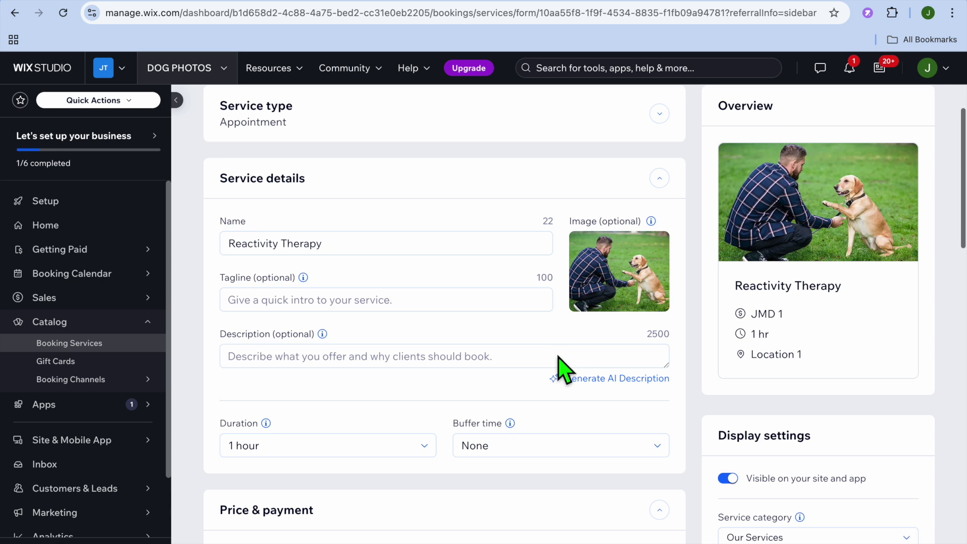
pyautogui.tripleClick(368, 250)
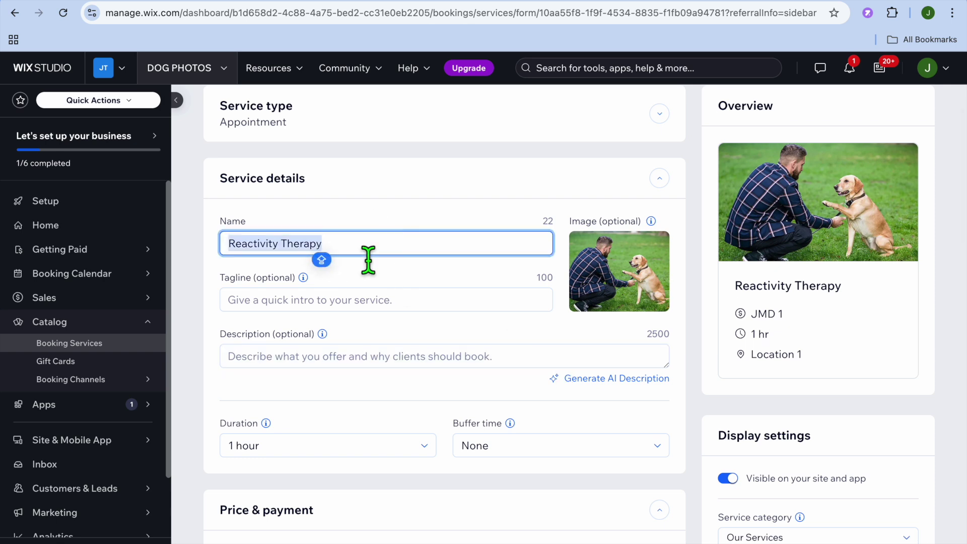
pyautogui.moveTo(612, 264)
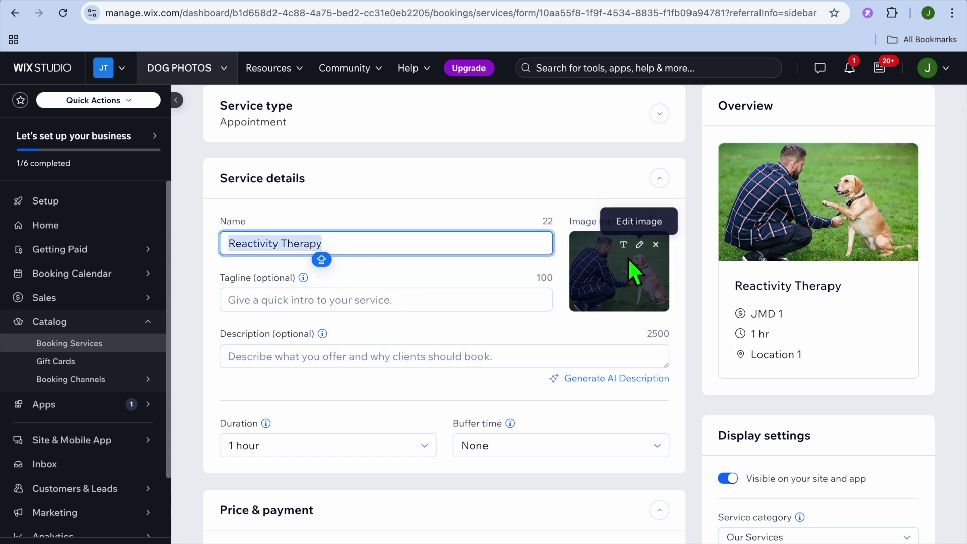
pyautogui.scroll(-1, 421, 282)
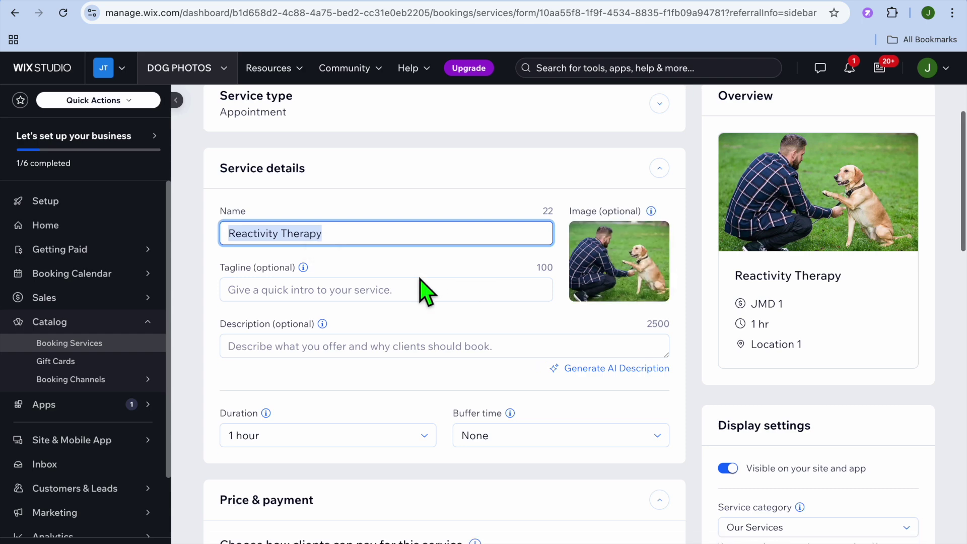
pyautogui.scroll(-5, 425, 289)
pyautogui.click(390, 305)
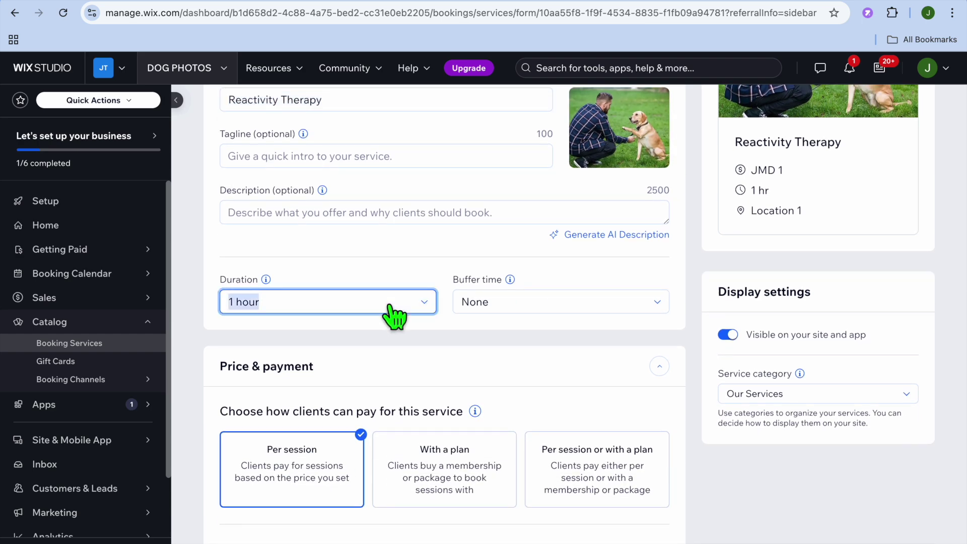
pyautogui.scroll(-5, 394, 315)
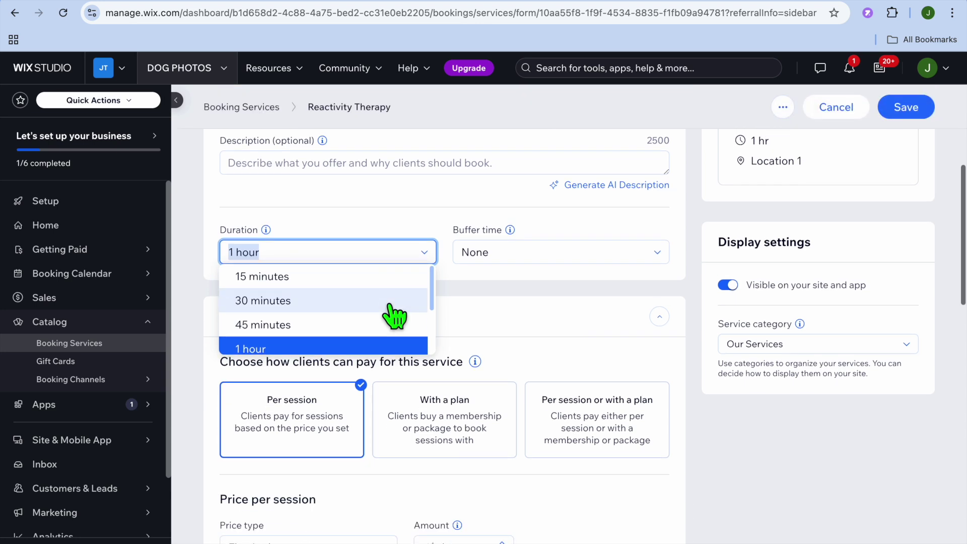
pyautogui.scroll(-3, 363, 222)
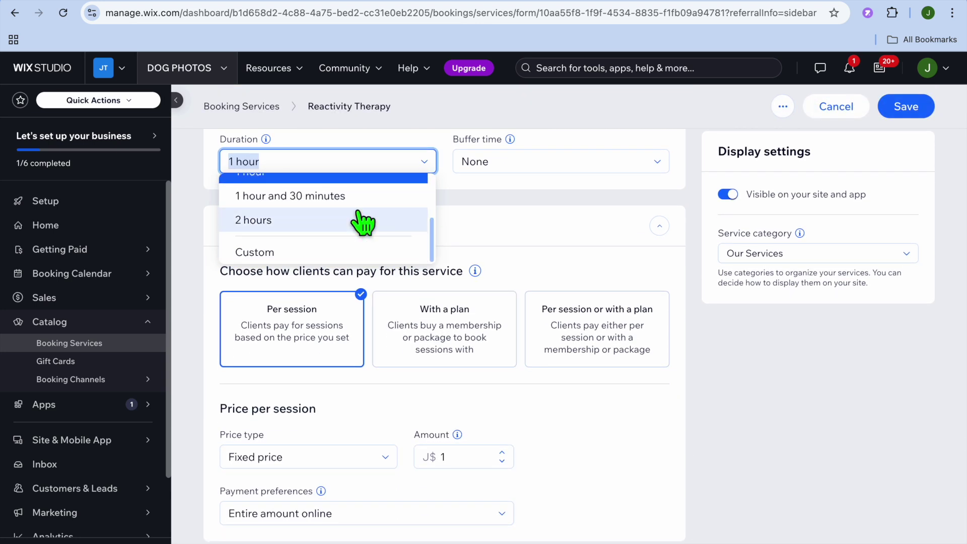
pyautogui.scroll(3, 363, 222)
pyautogui.click(495, 198)
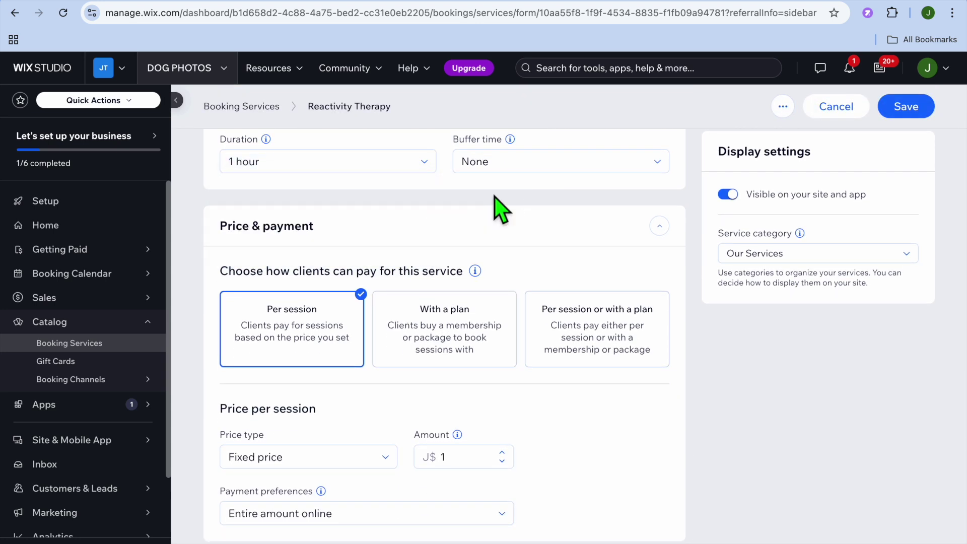
pyautogui.scroll(-3, 465, 302)
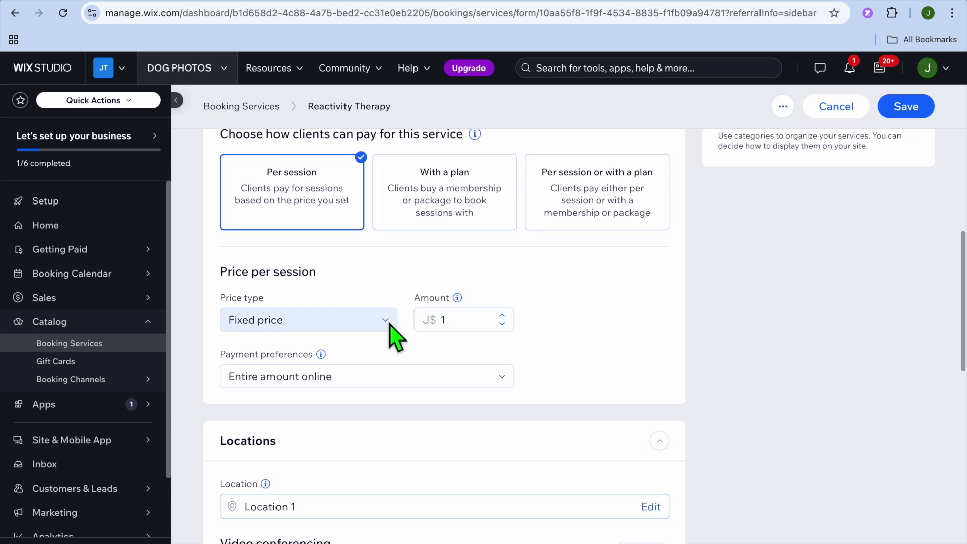
pyautogui.click(368, 327)
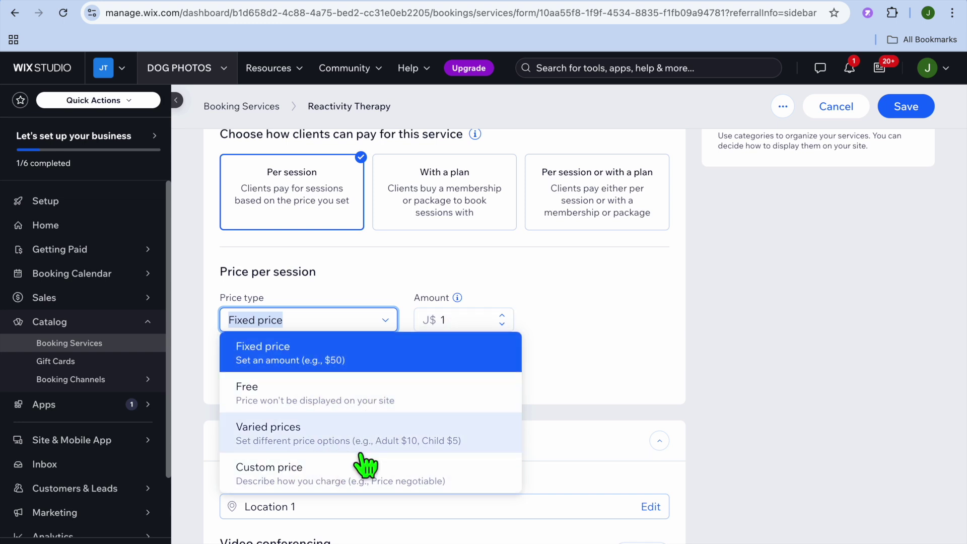
pyautogui.click(596, 392)
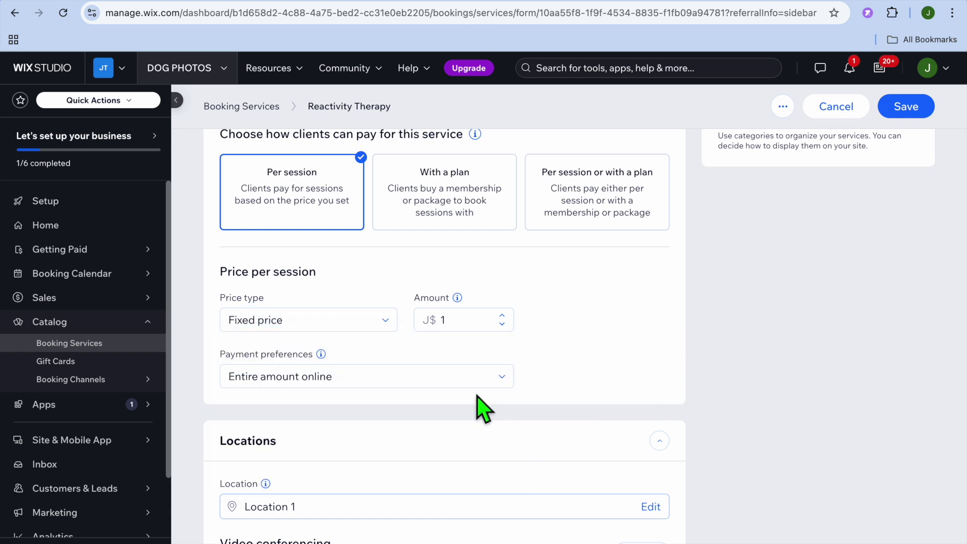
pyautogui.scroll(-6, 481, 409)
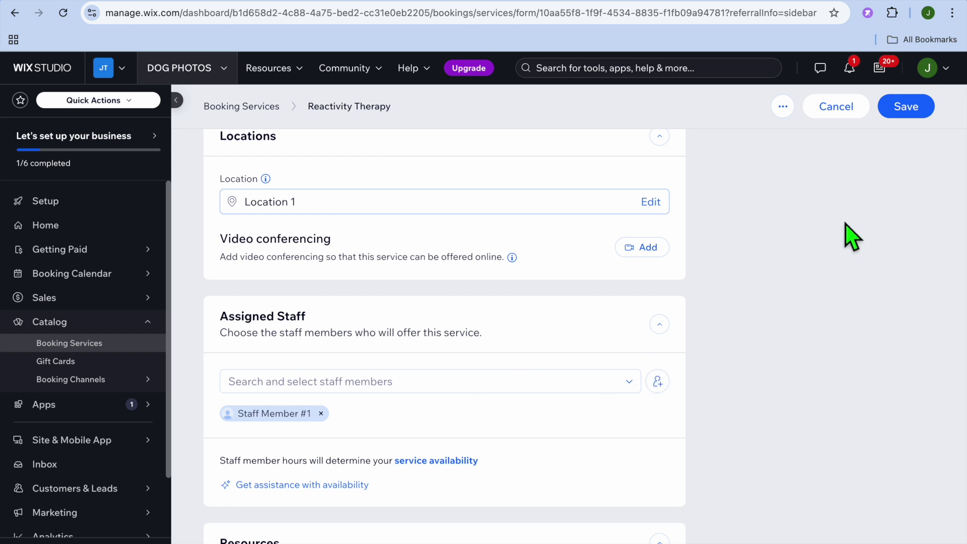
# Save the Reactivity Therapy service without upgrading the plan, and open the booking calendar
pyautogui.click(900, 108)
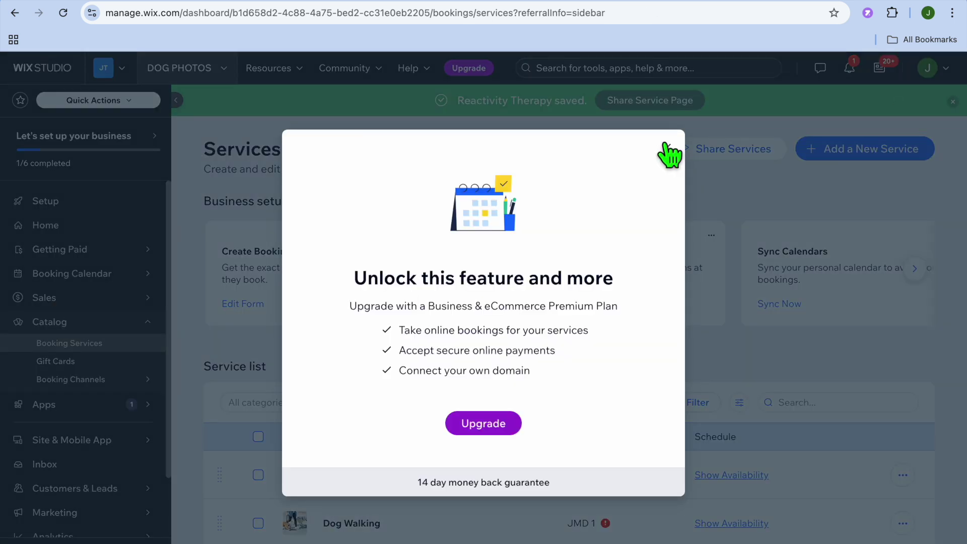
pyautogui.click(666, 146)
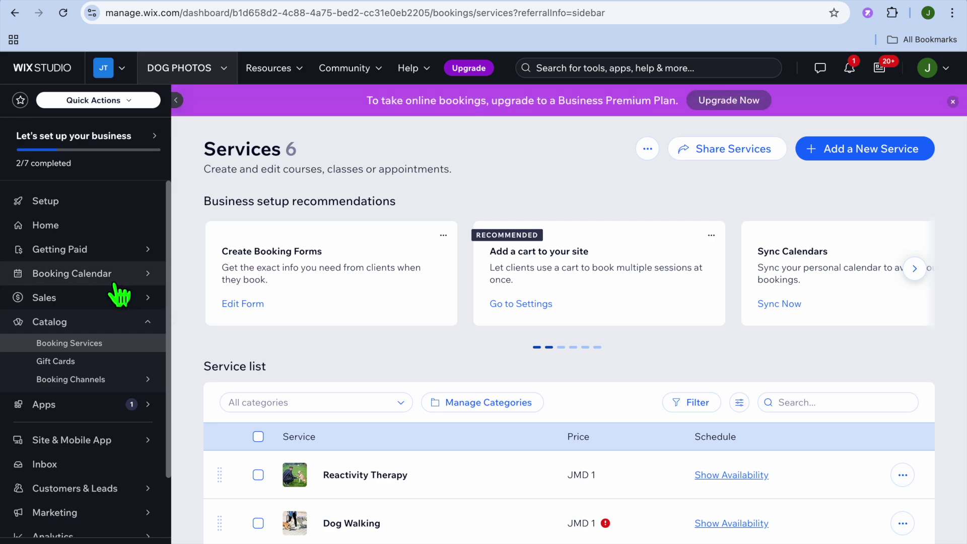
pyautogui.click(66, 277)
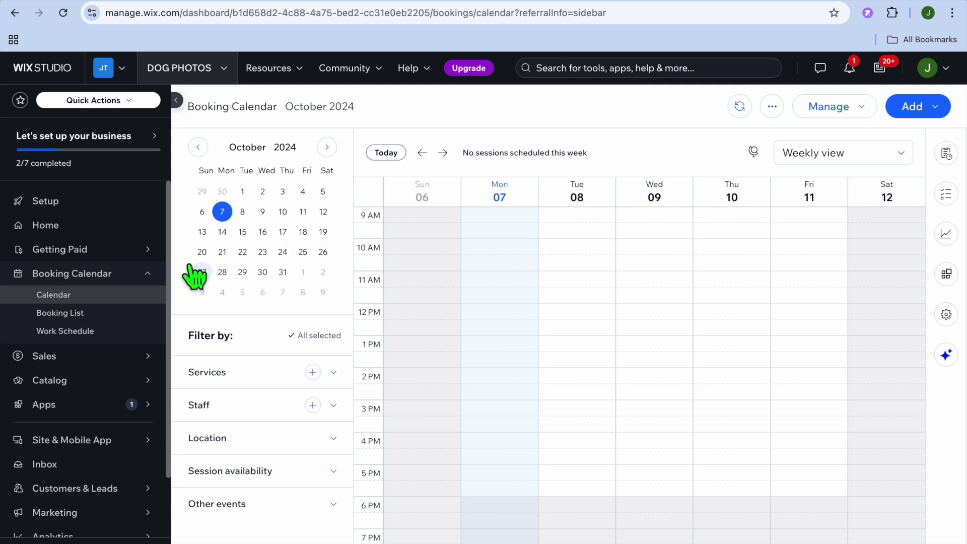
# Go to the payment setup, view the payment methods that can be connected, and open the list of more payment options
pyautogui.click(80, 255)
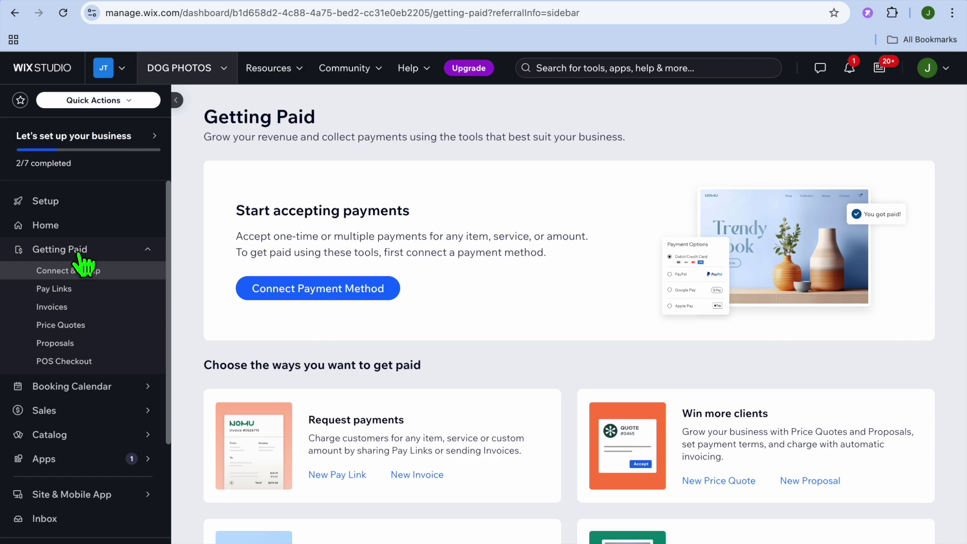
pyautogui.click(280, 293)
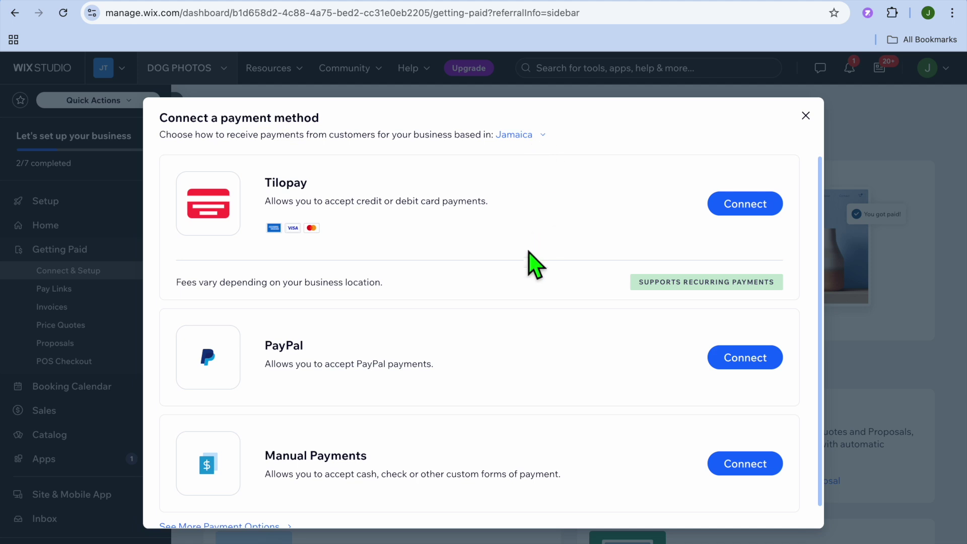
pyautogui.scroll(-1, 534, 267)
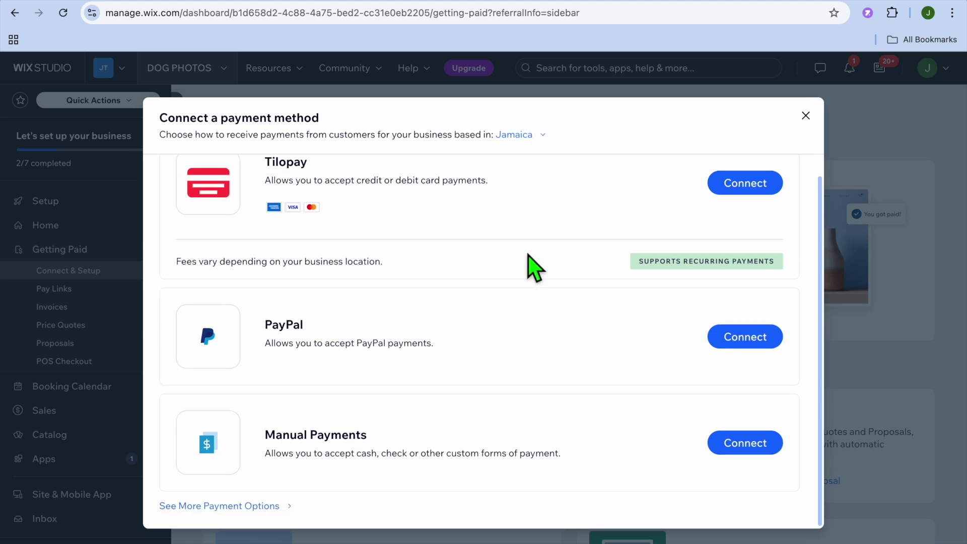
pyautogui.scroll(1, 528, 254)
pyautogui.scroll(-1, 528, 255)
pyautogui.click(216, 506)
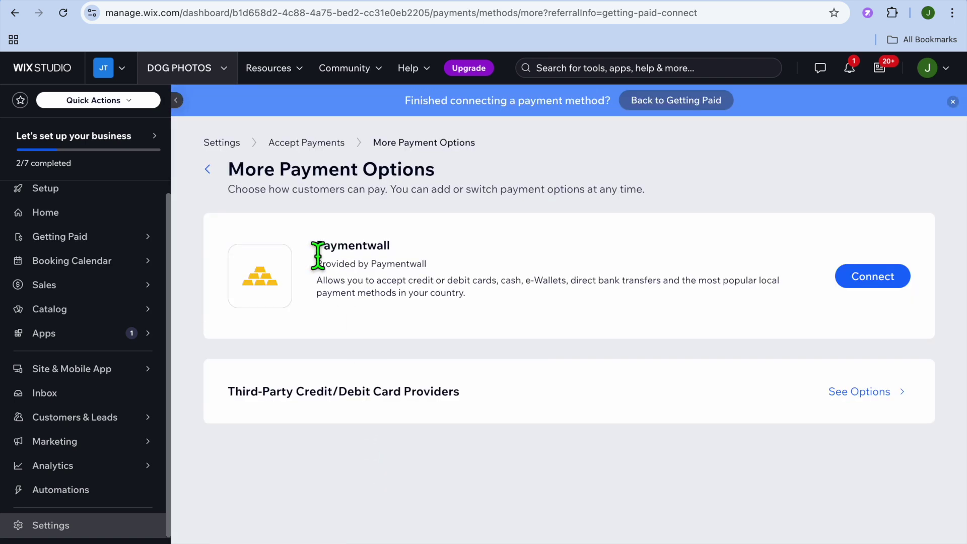
# Return to the Accept Payments page and change the business location to Canada
pyautogui.click(208, 170)
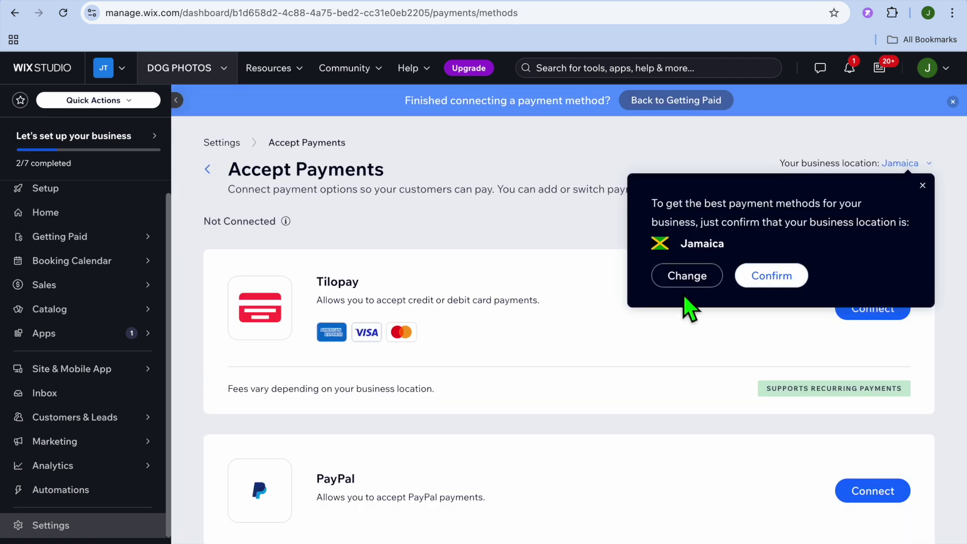
pyautogui.click(695, 277)
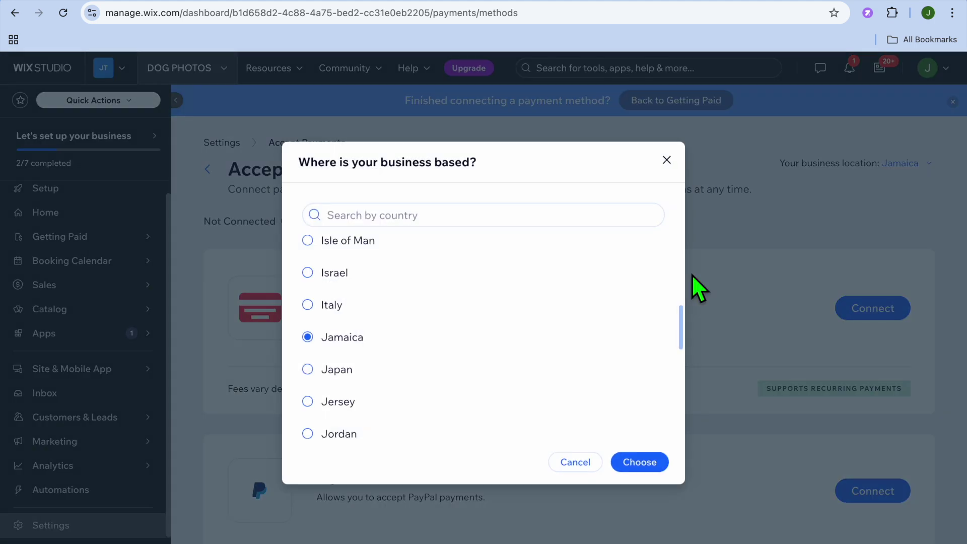
pyautogui.click(477, 219)
pyautogui.write('CANADA')
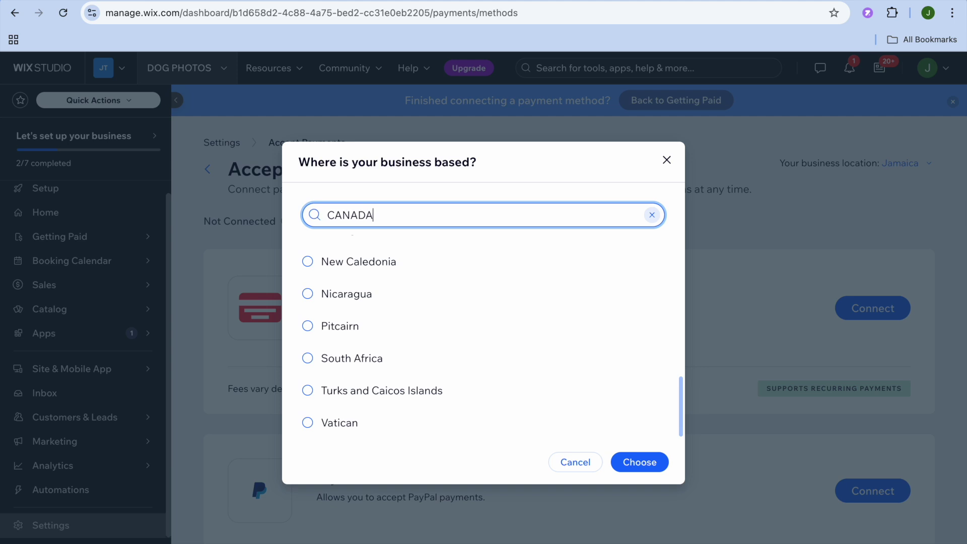
pyautogui.click(405, 251)
pyautogui.click(641, 463)
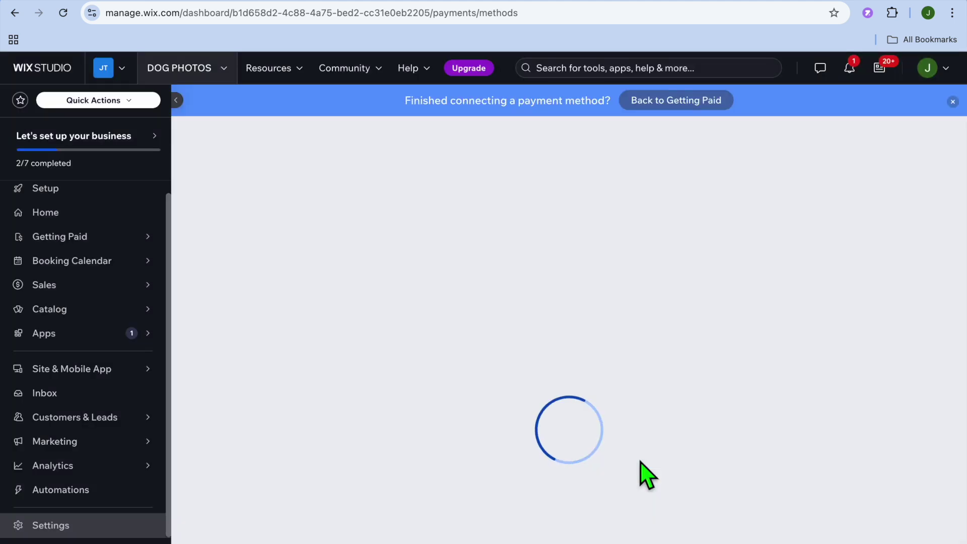
# Examine the payment providers offered for Canada, including the additional payment options, and return to the Accept Payments page
pyautogui.scroll(-3, 647, 474)
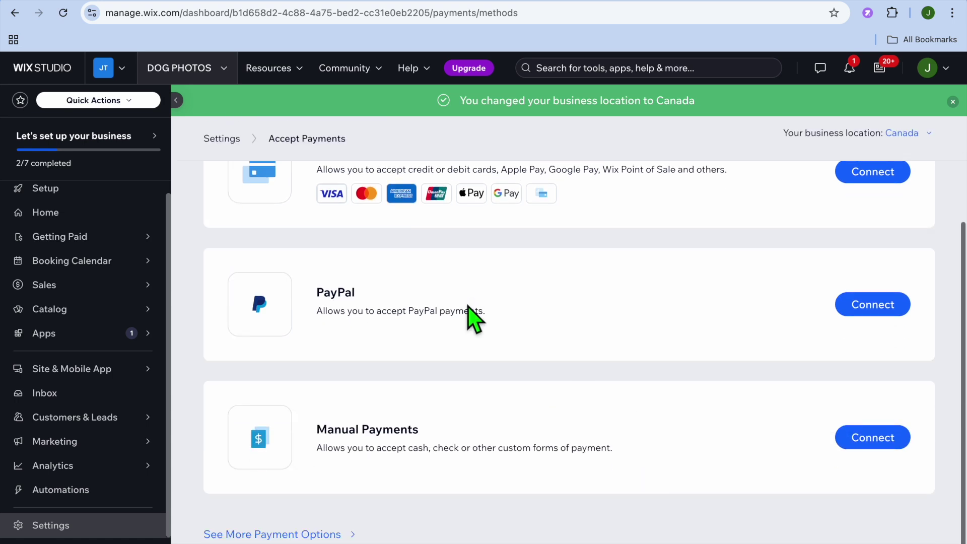
pyautogui.click(259, 533)
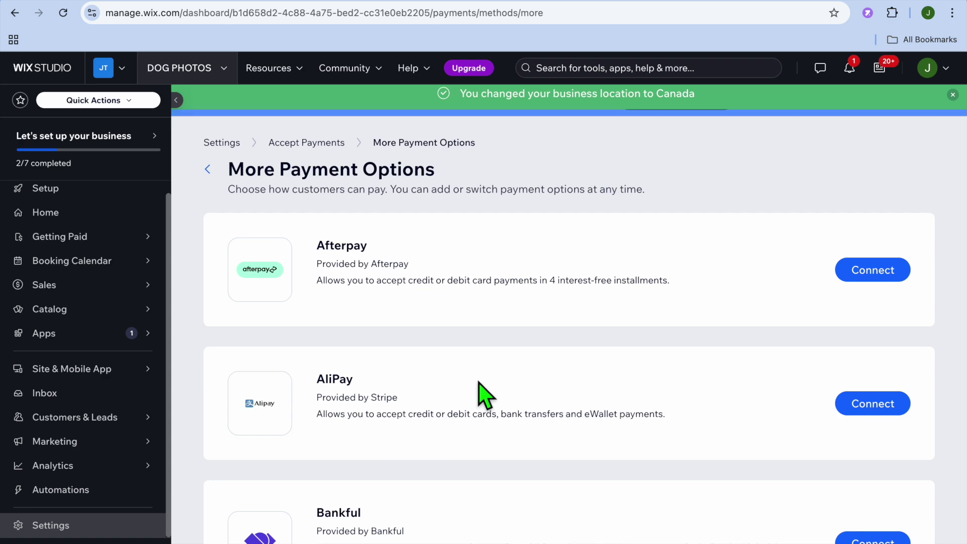
pyautogui.scroll(-5, 464, 328)
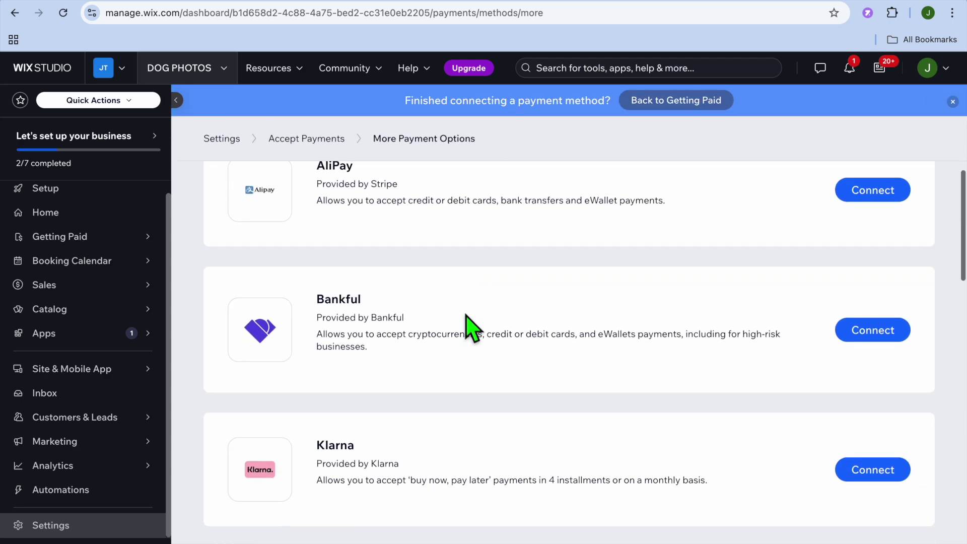
pyautogui.scroll(-15, 472, 327)
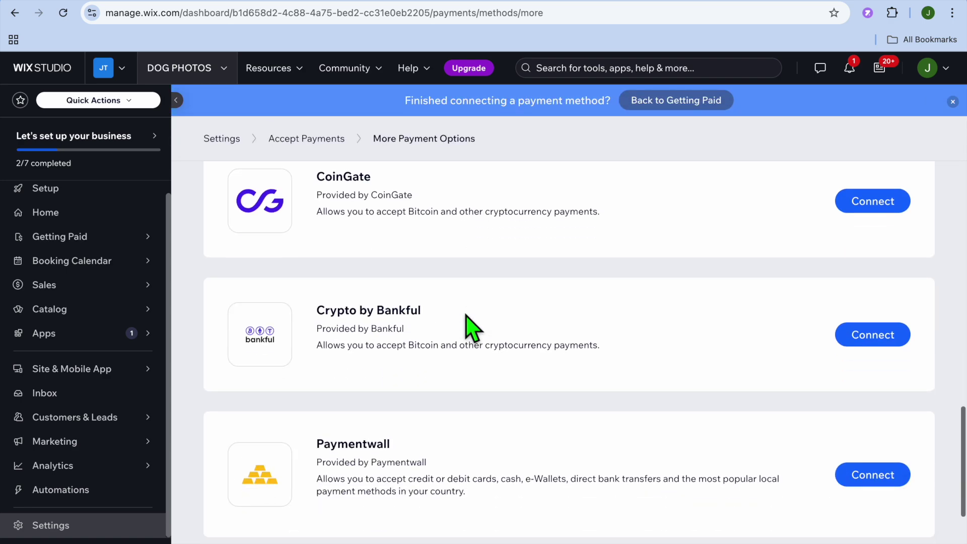
pyautogui.scroll(-5, 472, 327)
pyautogui.scroll(20, 467, 328)
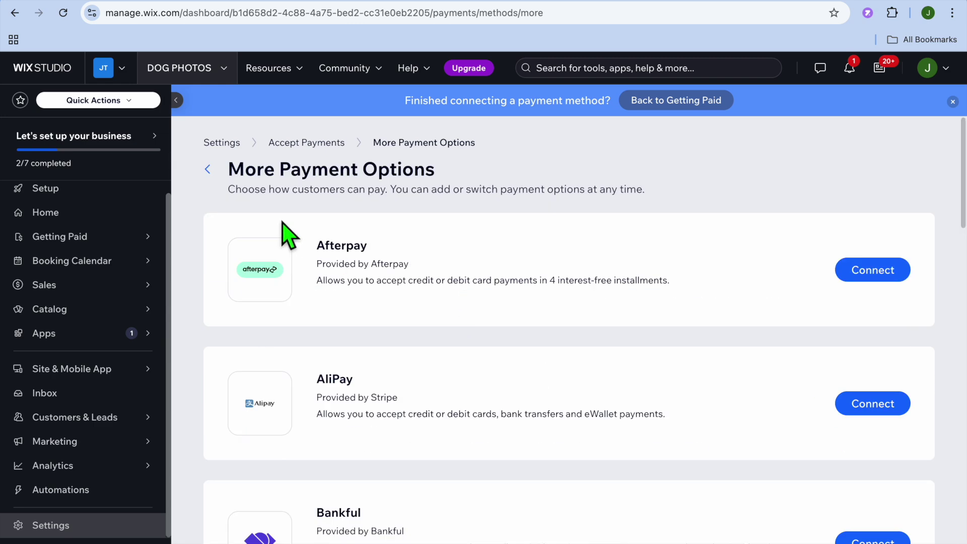
pyautogui.click(208, 171)
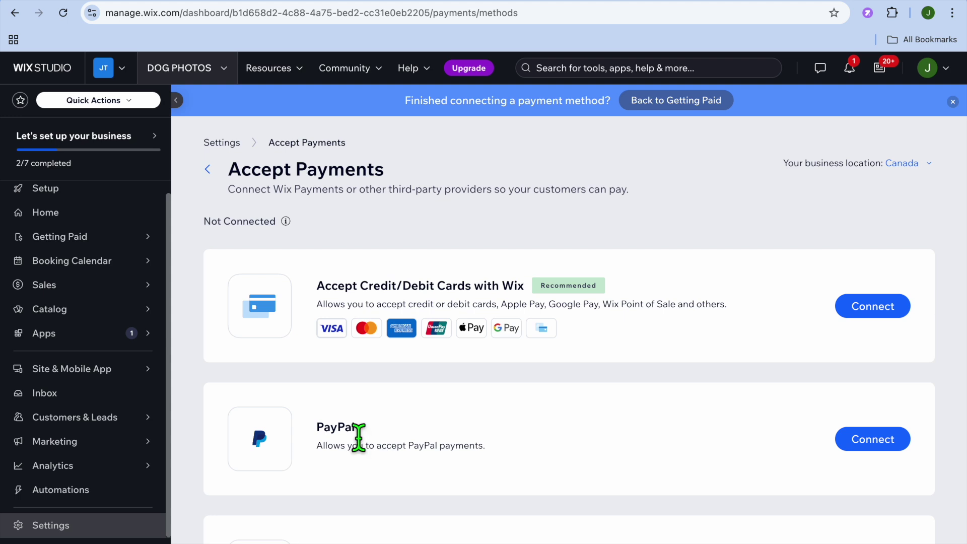
pyautogui.scroll(-3, 358, 437)
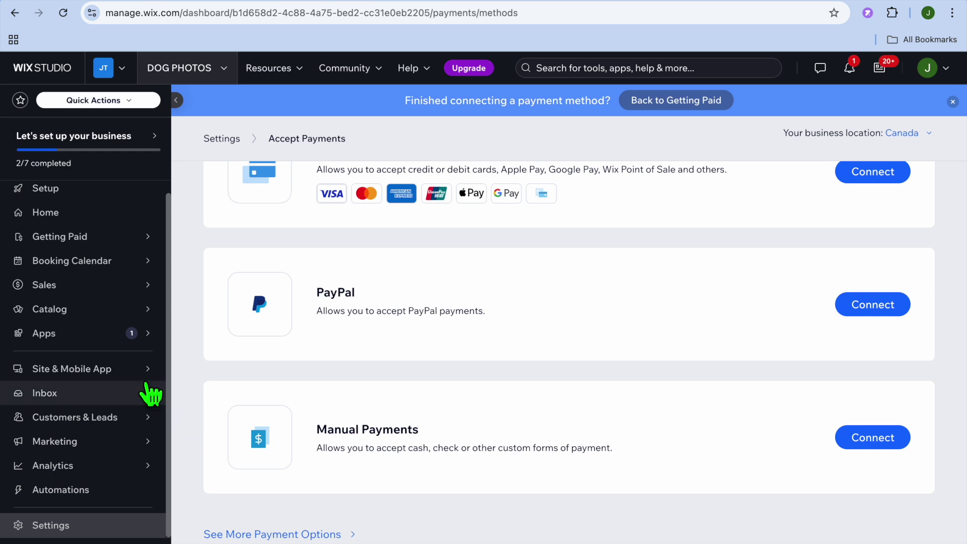
pyautogui.scroll(1, 151, 395)
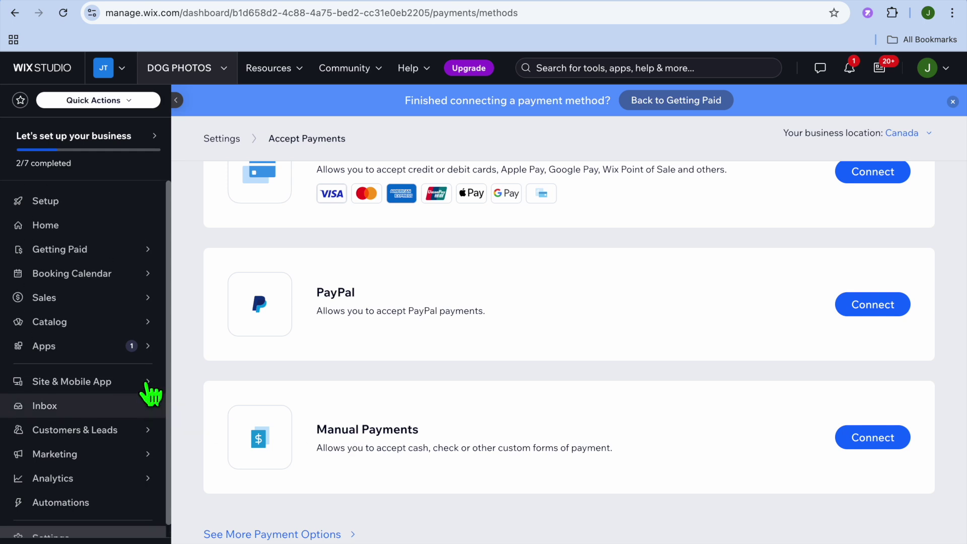
# Start designing the site from the business setup page and browse the Dog Photographer website templates
pyautogui.click(56, 202)
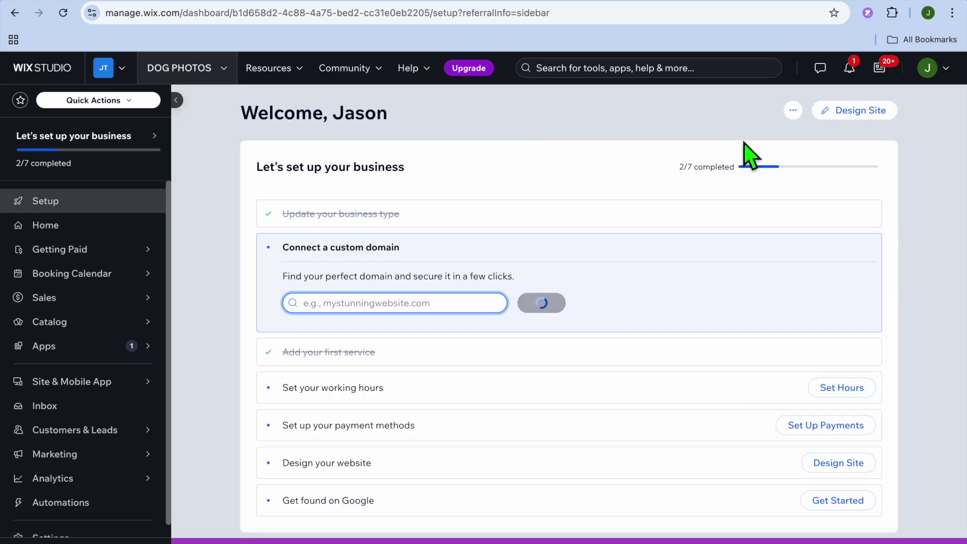
pyautogui.click(844, 110)
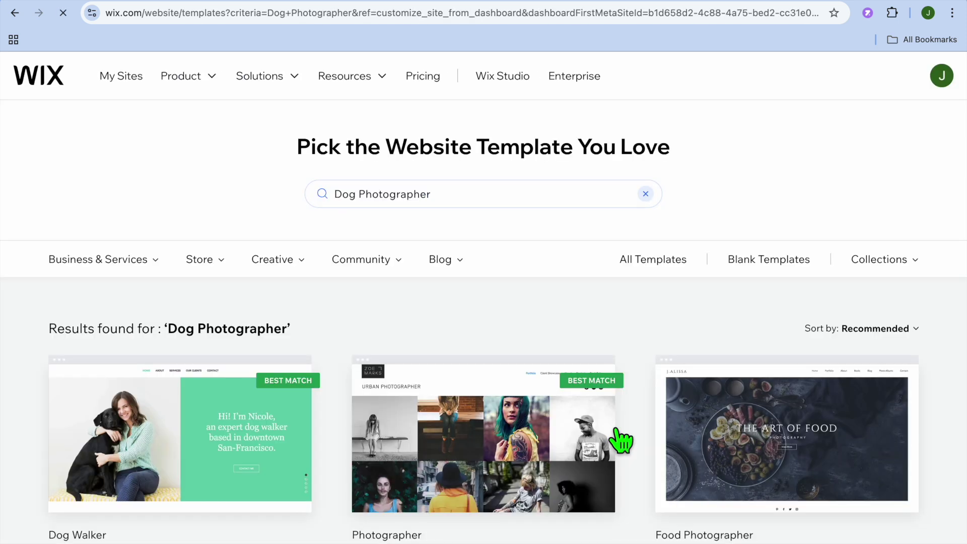
pyautogui.moveTo(468, 385)
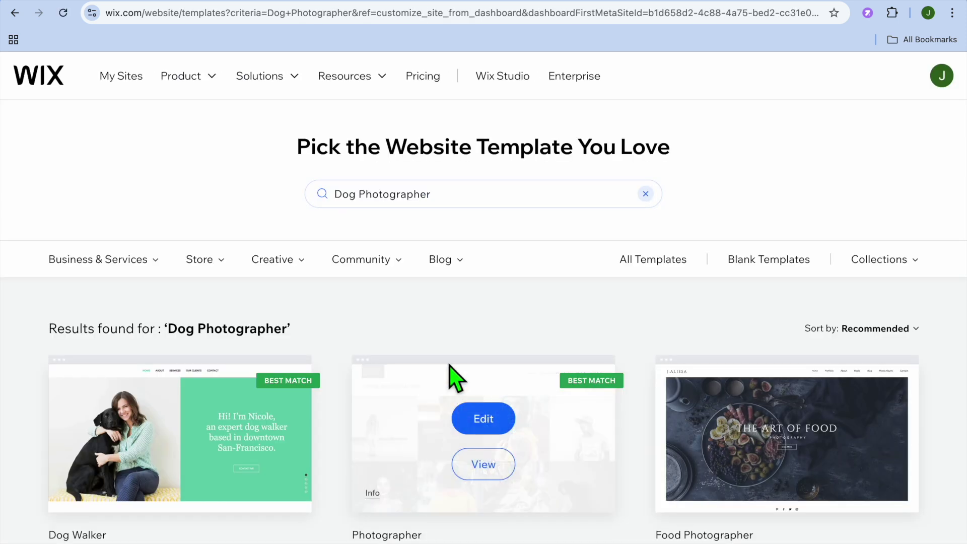
pyautogui.scroll(-4, 448, 377)
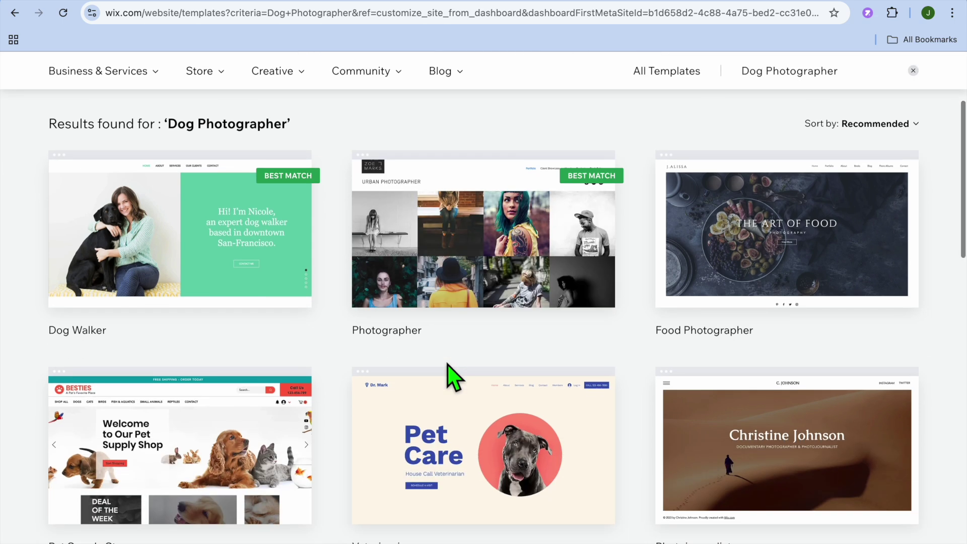
# Look through the Dog Photographer template results and start editing the Dog Walker template
pyautogui.scroll(-6, 454, 378)
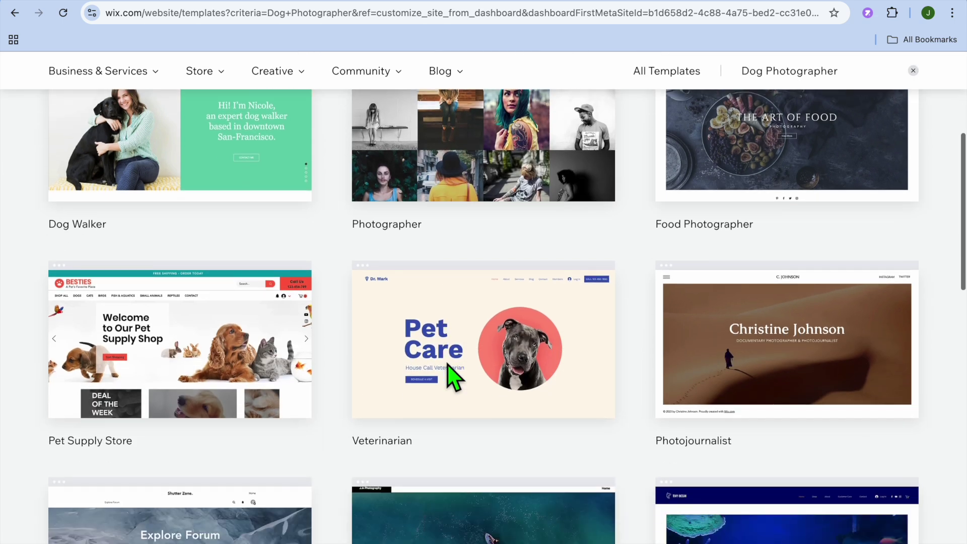
pyautogui.scroll(-1, 453, 379)
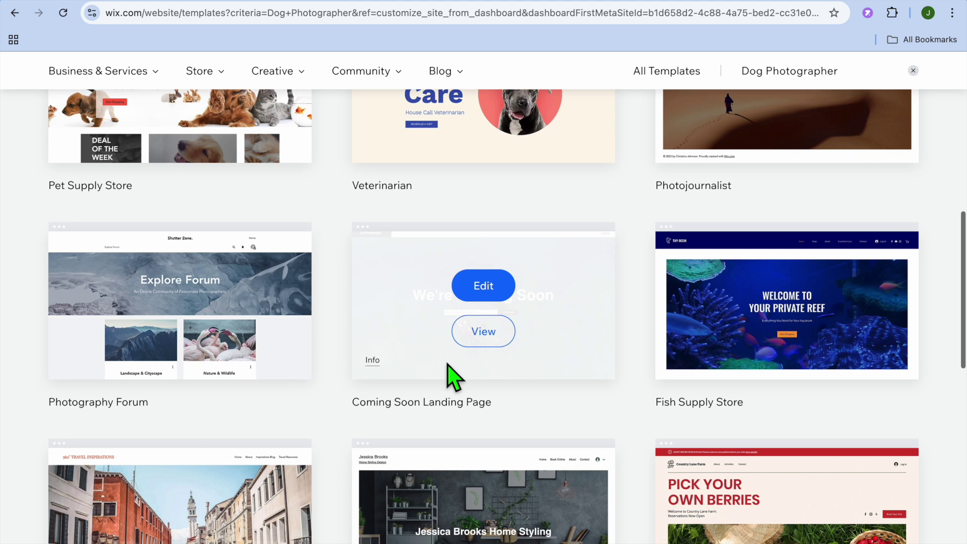
pyautogui.scroll(1, 453, 378)
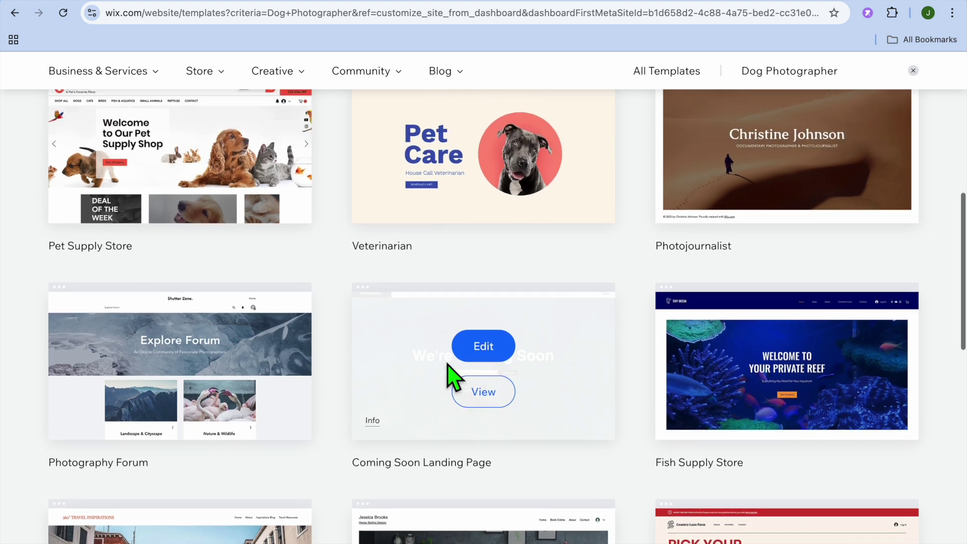
pyautogui.scroll(7, 454, 379)
pyautogui.scroll(1, 454, 378)
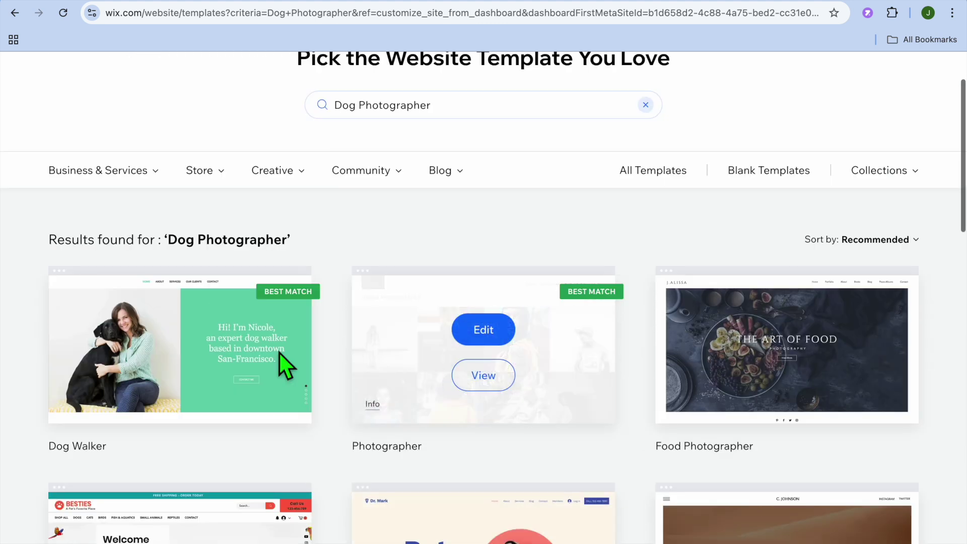
pyautogui.moveTo(222, 356)
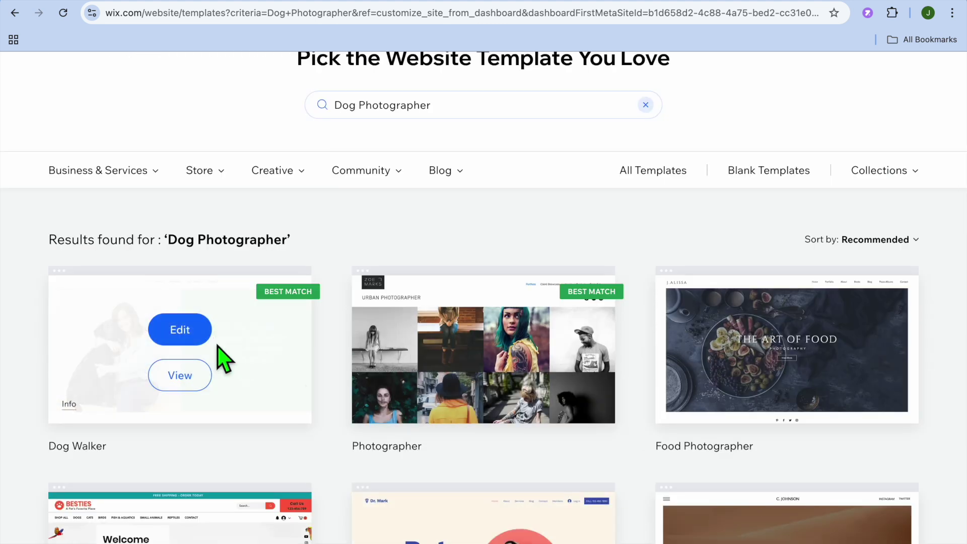
pyautogui.click(180, 330)
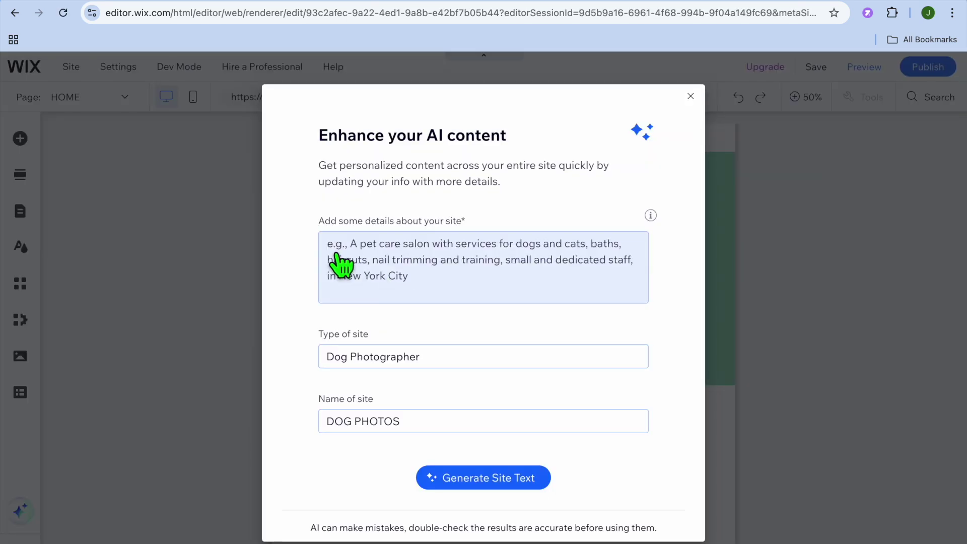
# Dismiss the AI content enhancement form without generating site text and view the home page at 100% zoom
pyautogui.click(342, 255)
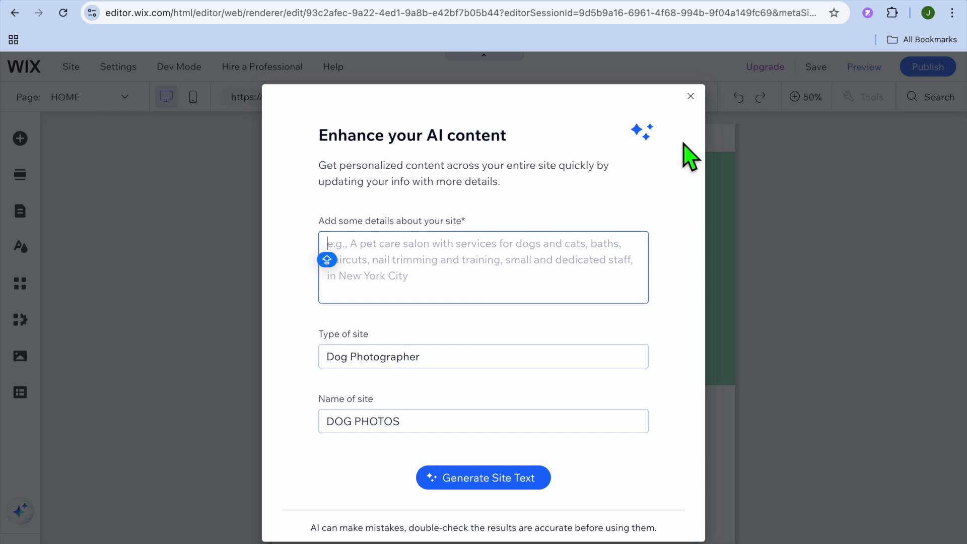
pyautogui.click(690, 96)
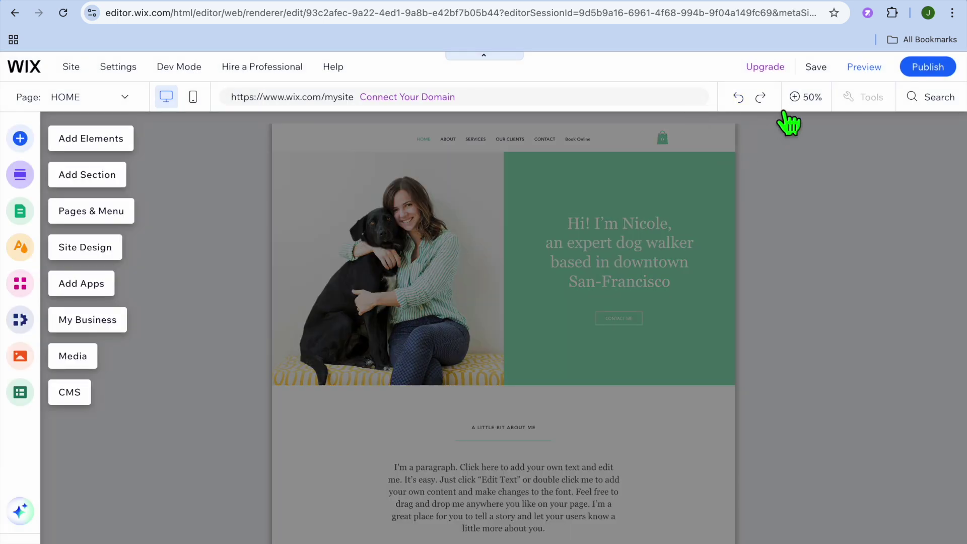
pyautogui.click(803, 100)
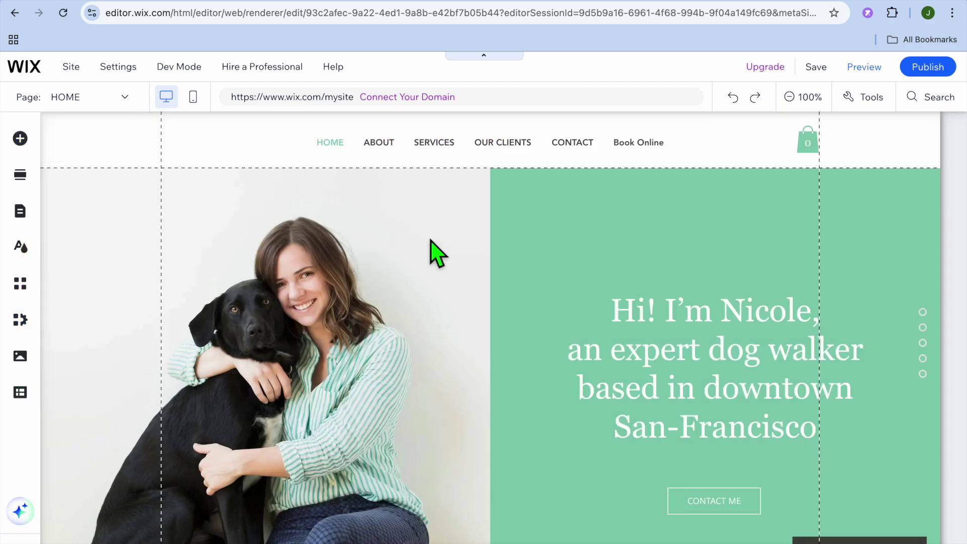
pyautogui.scroll(-15, 437, 251)
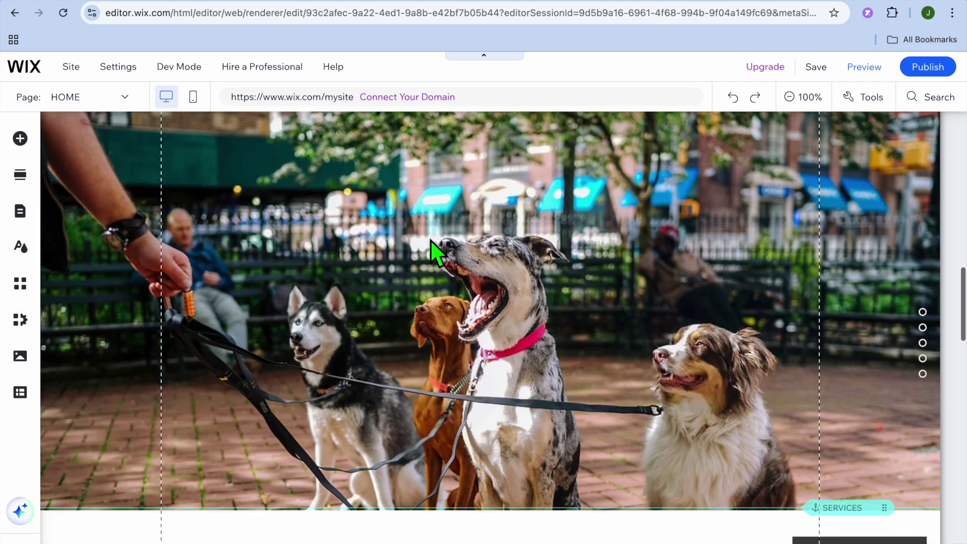
pyautogui.scroll(15, 432, 241)
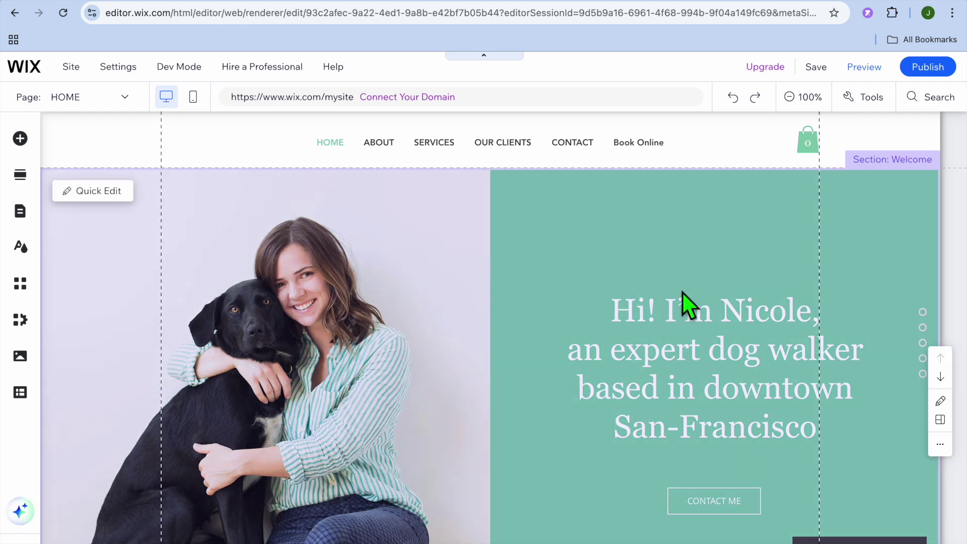
# Review the Welcome section's quick edit options, including its title text, and close them without changes
pyautogui.click(96, 192)
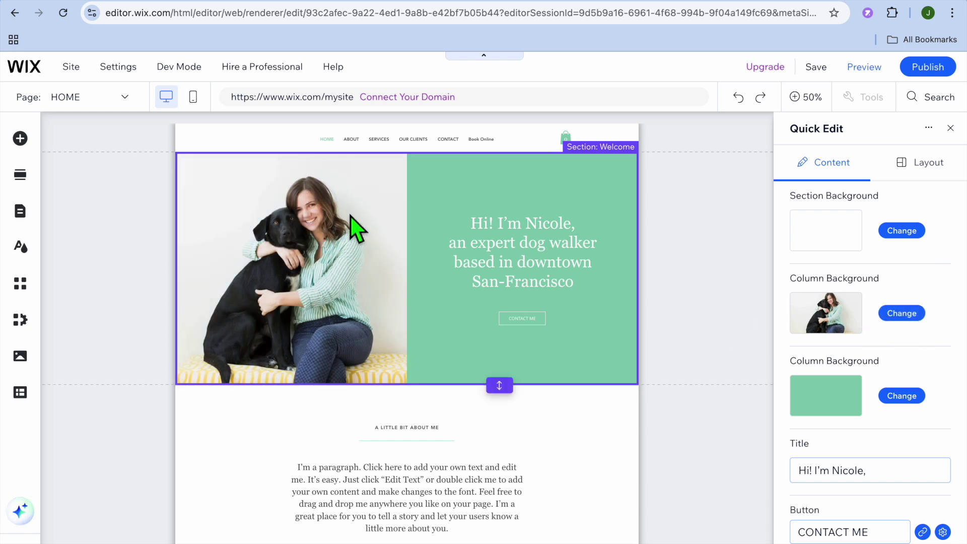
pyautogui.scroll(-1, 863, 361)
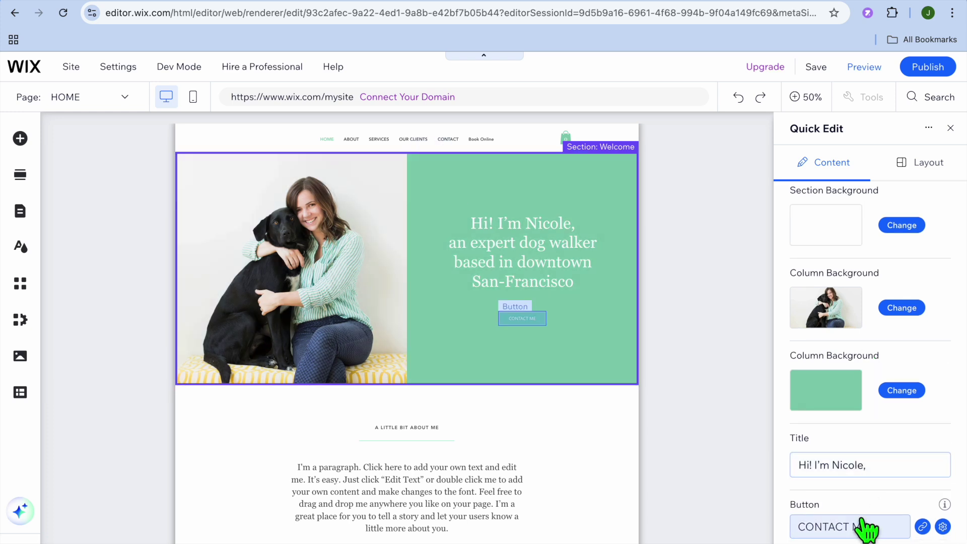
pyautogui.click(884, 467)
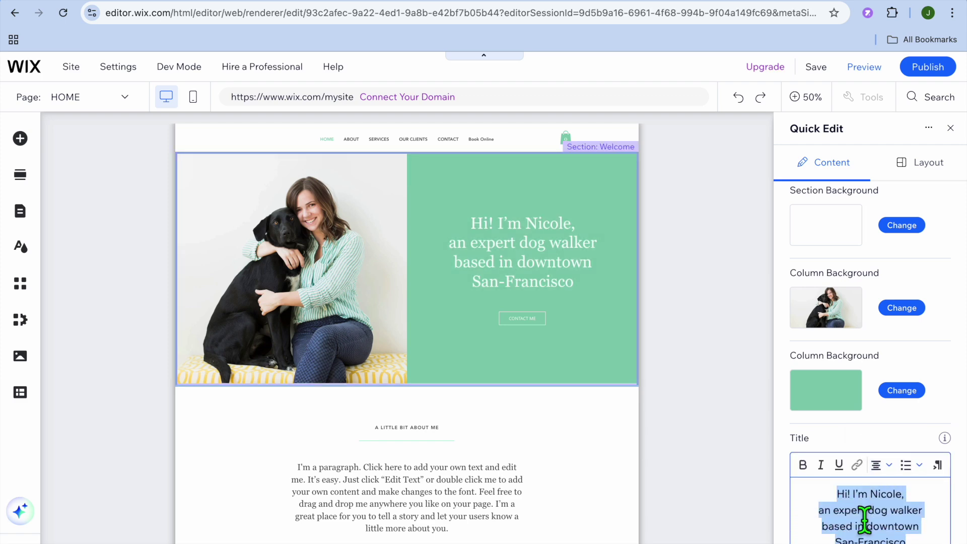
pyautogui.click(950, 128)
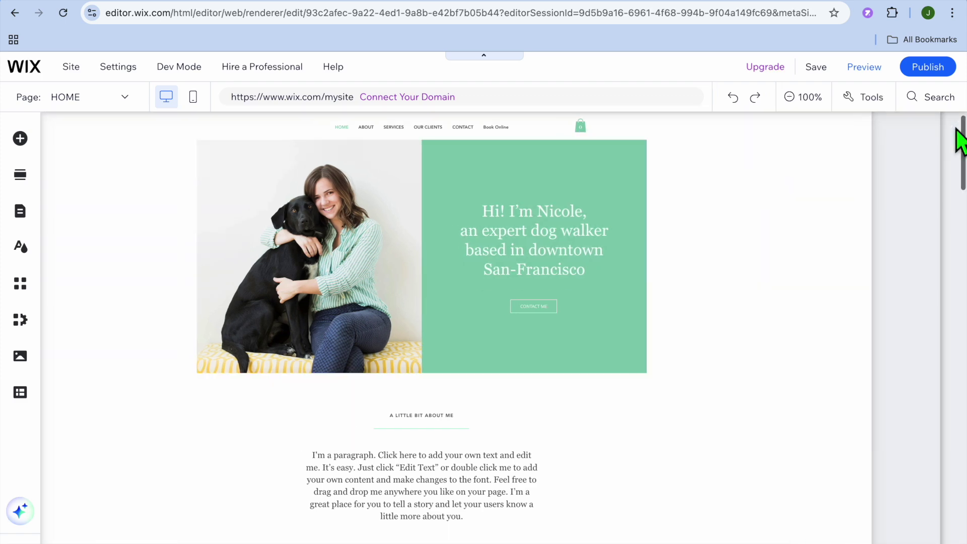
# Examine the home page sections from the Welcome section down to the happy clients photos
pyautogui.click(654, 308)
pyautogui.scroll(-5, 654, 312)
pyautogui.scroll(-2, 654, 315)
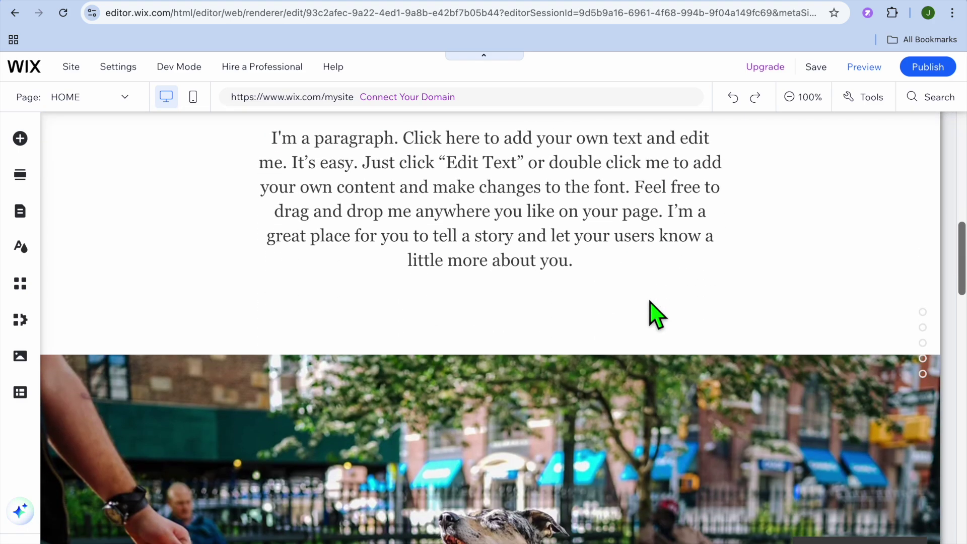
pyautogui.scroll(3, 654, 315)
pyautogui.scroll(-5, 655, 315)
pyautogui.scroll(-4, 651, 303)
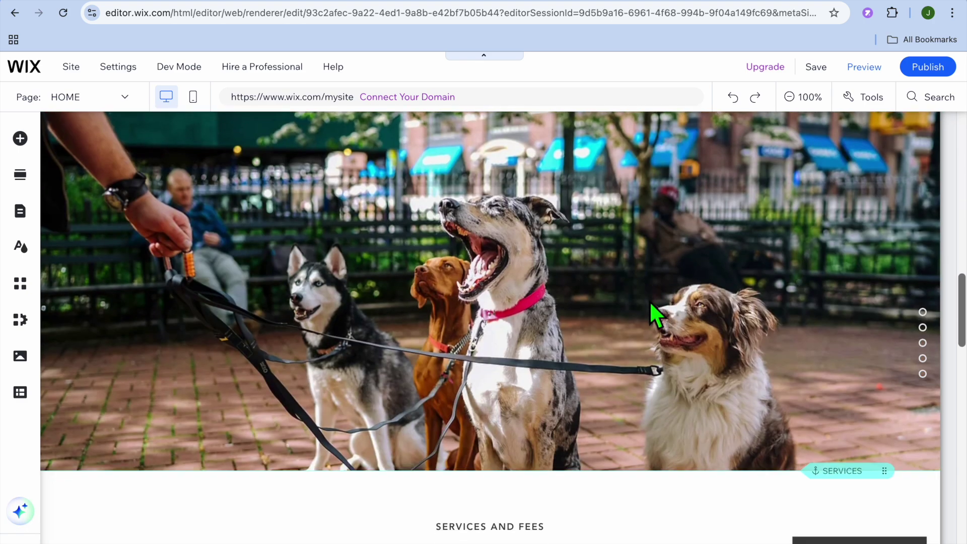
pyautogui.scroll(1, 651, 303)
pyautogui.scroll(-10, 651, 303)
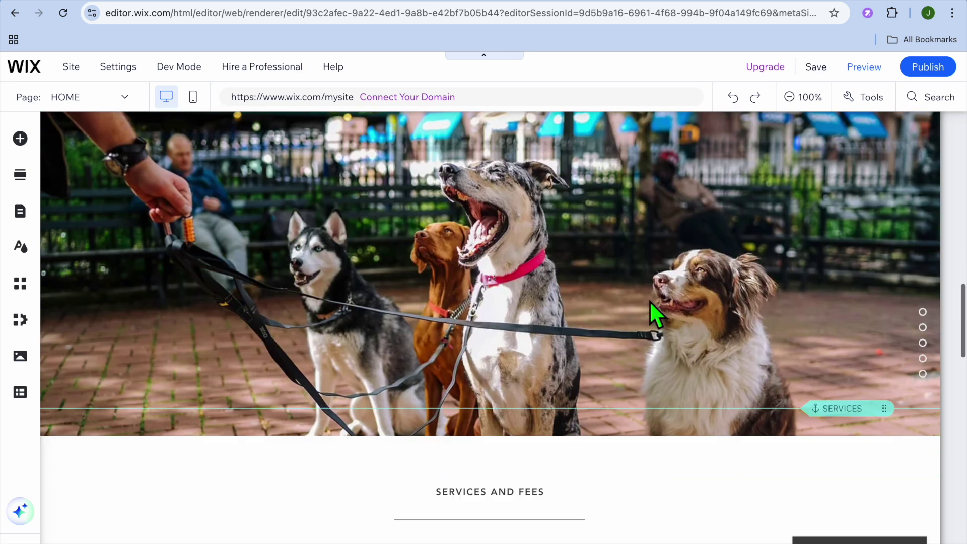
pyautogui.scroll(-3, 650, 303)
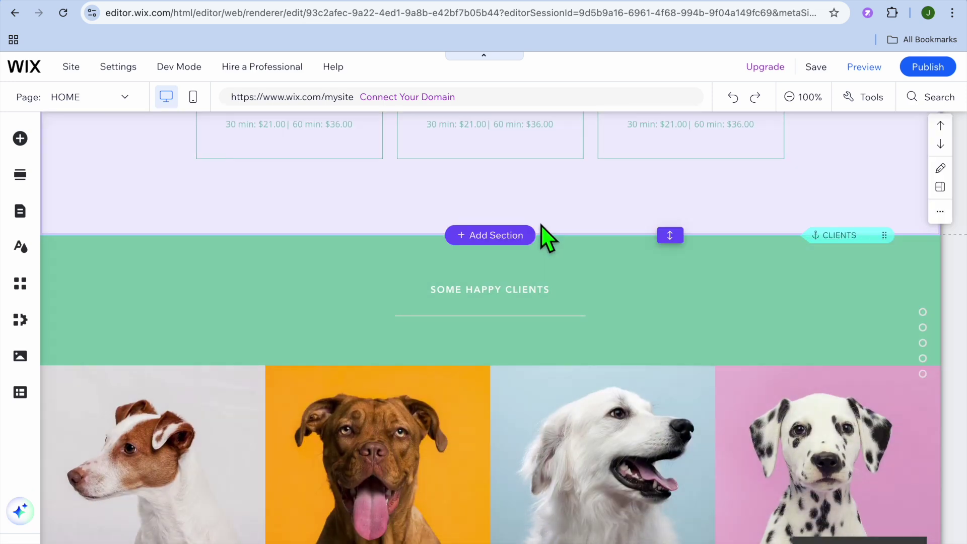
# Add a section between the services and happy clients sections, using the "About Us" design from the About category
pyautogui.click(482, 243)
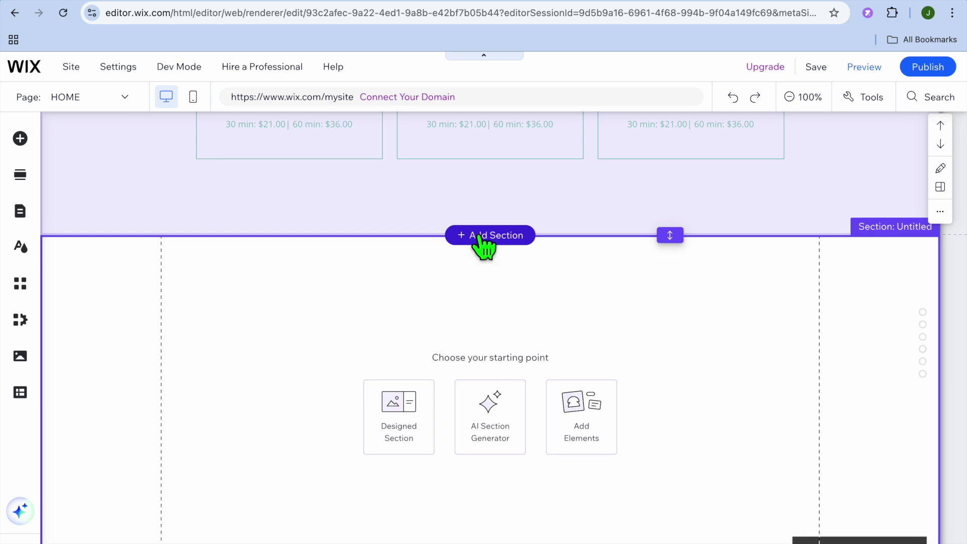
pyautogui.click(406, 413)
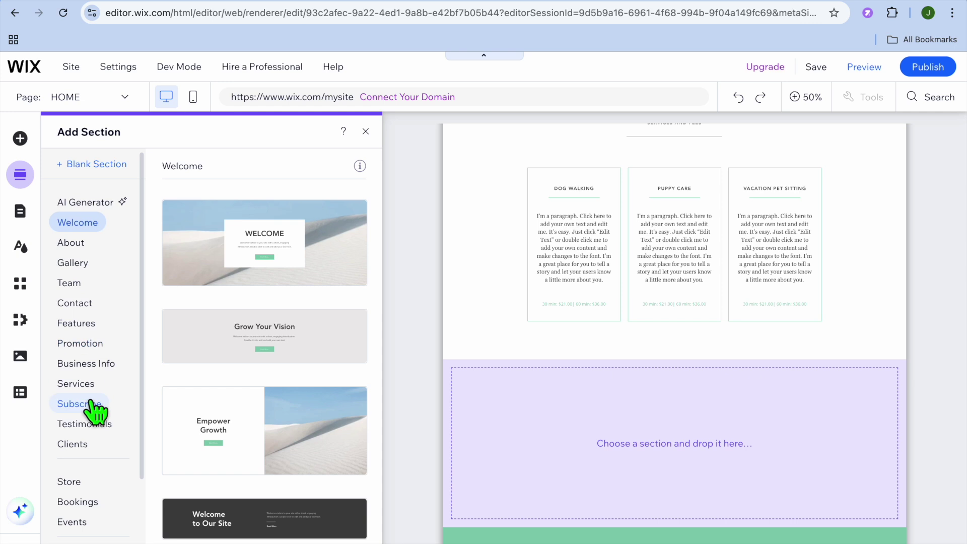
pyautogui.click(80, 244)
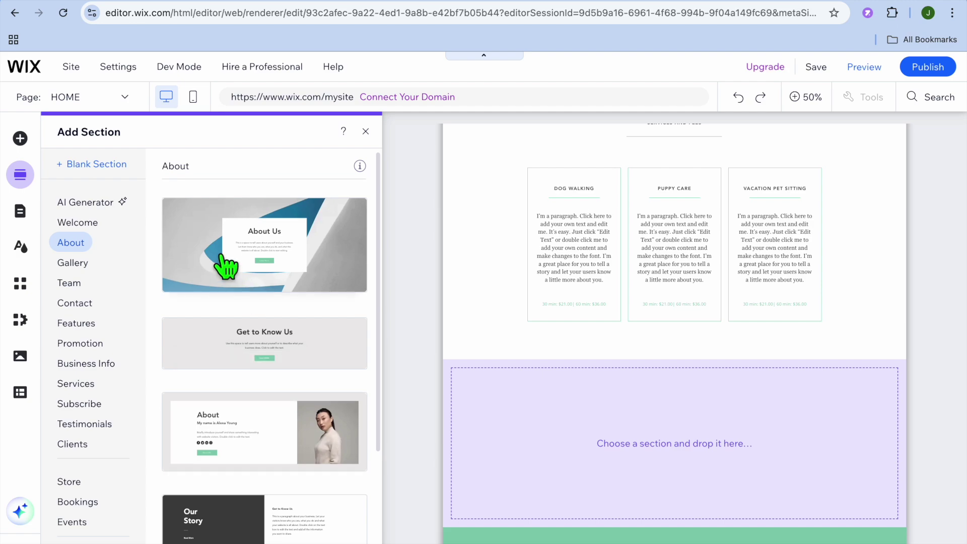
pyautogui.click(225, 266)
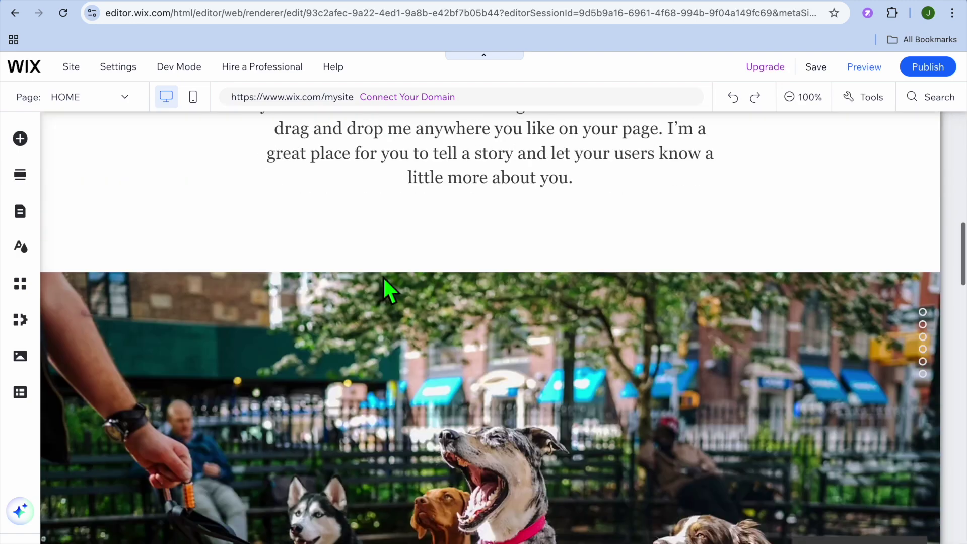
# Go to the Contact section near the end of the home page, review its quick edit options, and close them
pyautogui.scroll(-4, 382, 276)
pyautogui.scroll(-10, 382, 277)
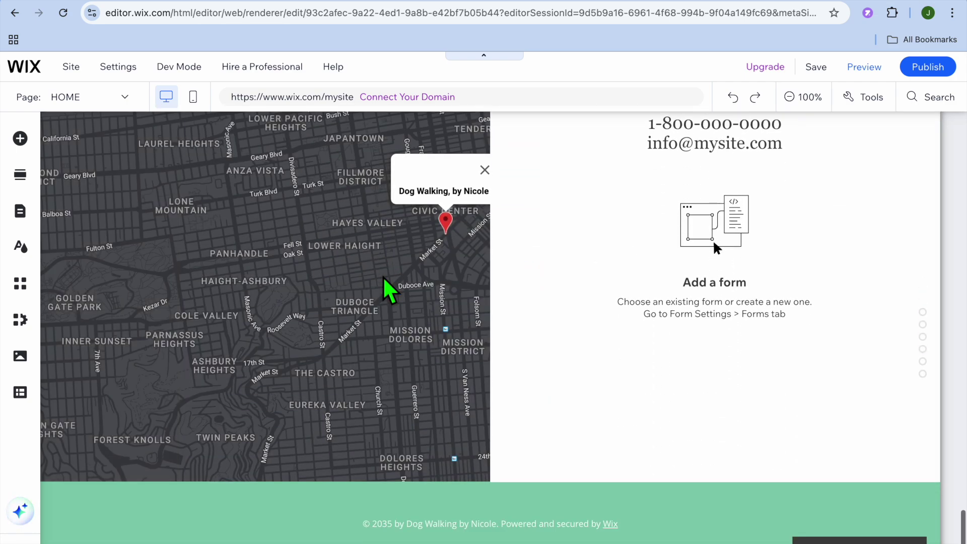
pyautogui.scroll(5, 383, 276)
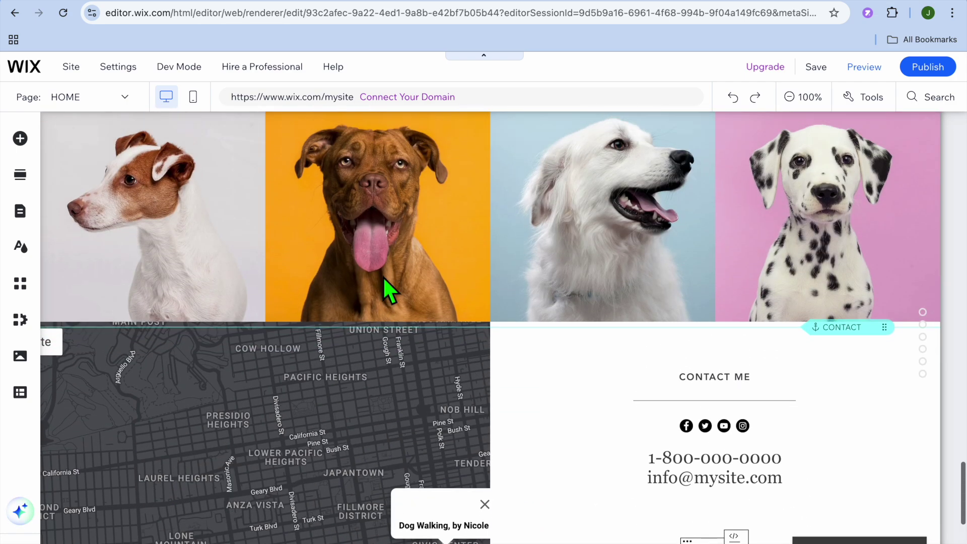
pyautogui.scroll(-5, 382, 276)
pyautogui.scroll(3, 383, 276)
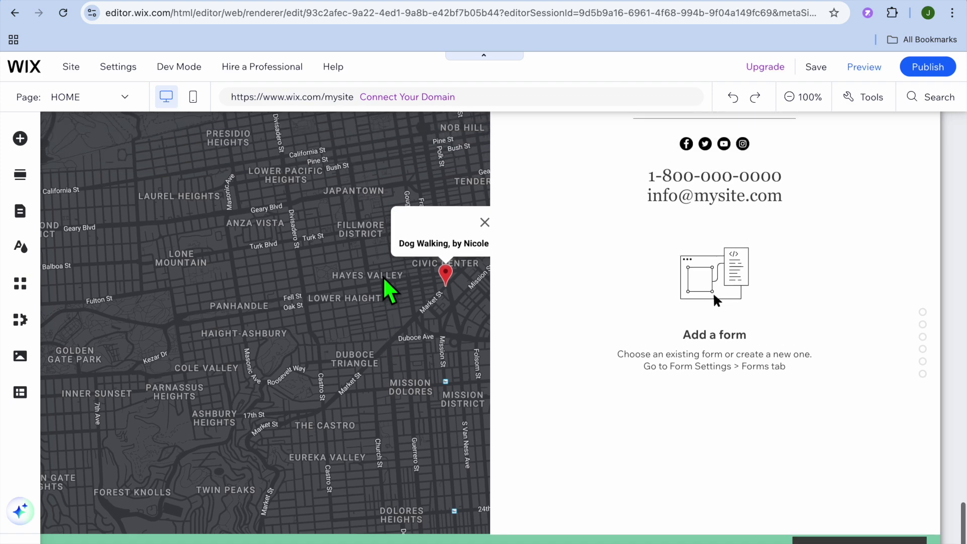
pyautogui.scroll(1, 383, 276)
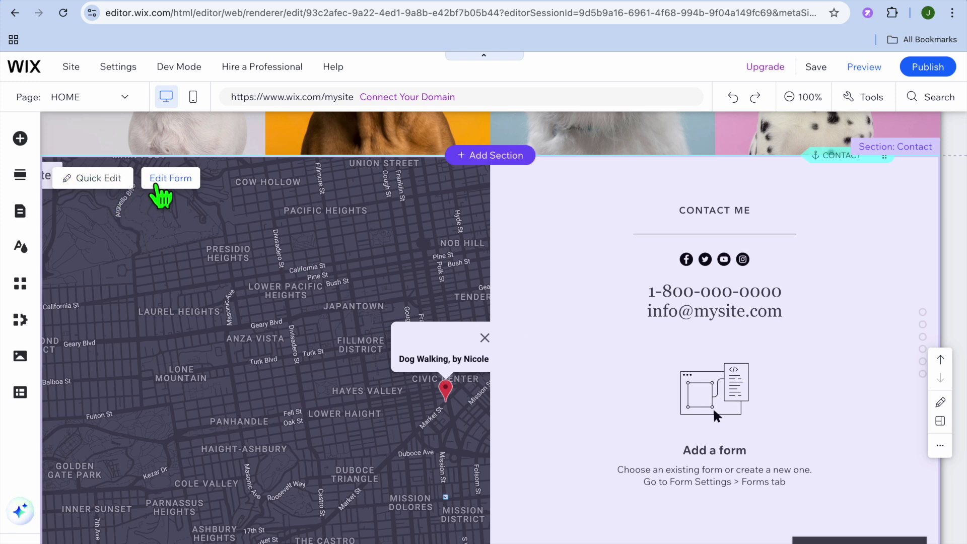
pyautogui.click(120, 180)
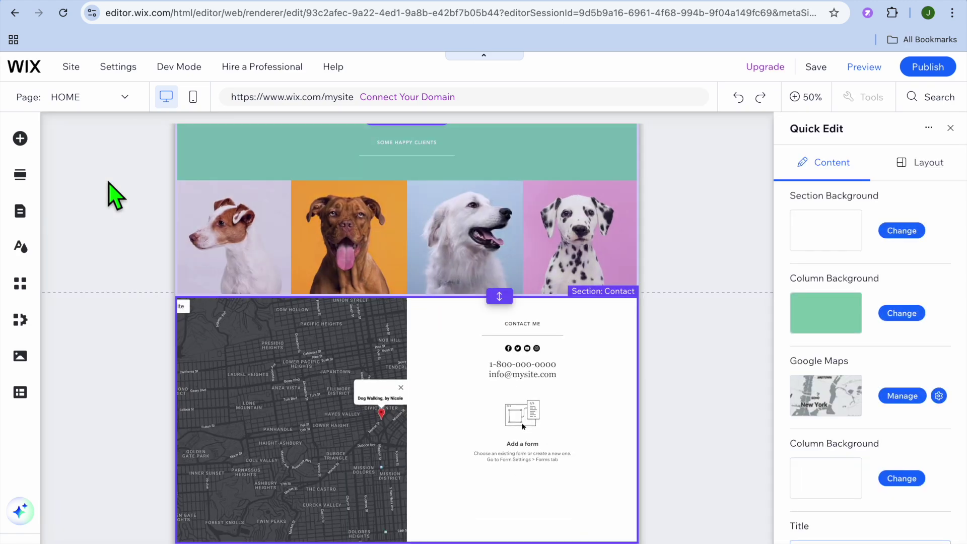
pyautogui.scroll(-5, 858, 377)
pyautogui.scroll(5, 851, 377)
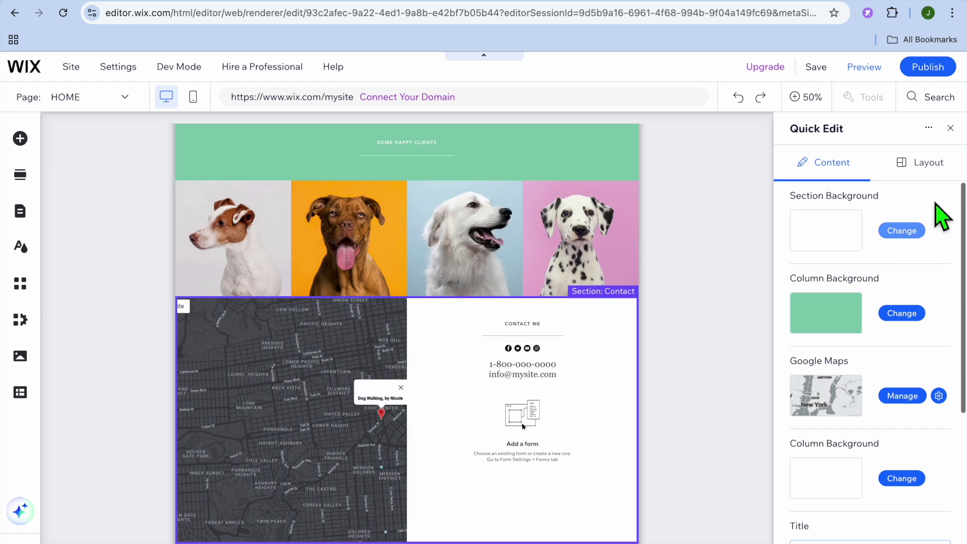
pyautogui.click(949, 129)
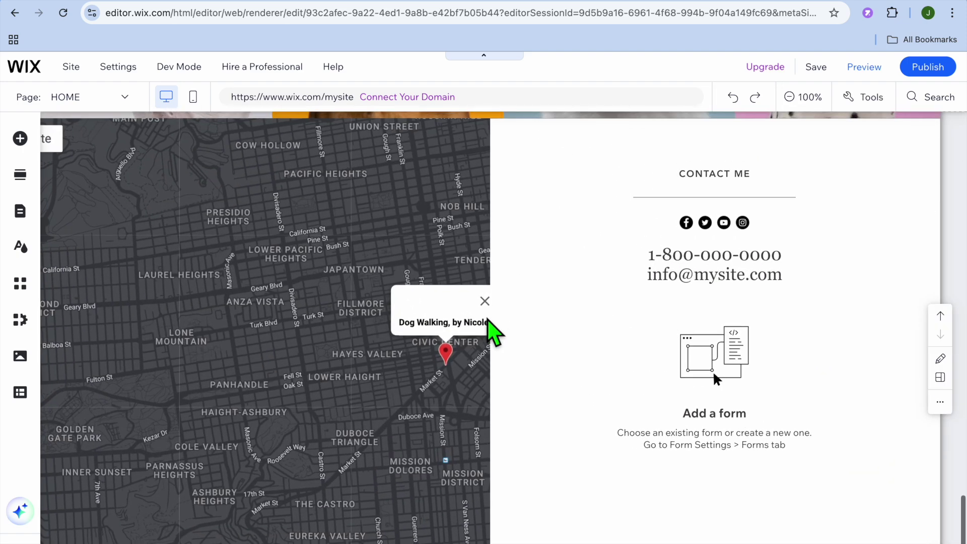
# Open the Contact section's form for editing, view the form fields that can be added, and return to the page
pyautogui.click(170, 135)
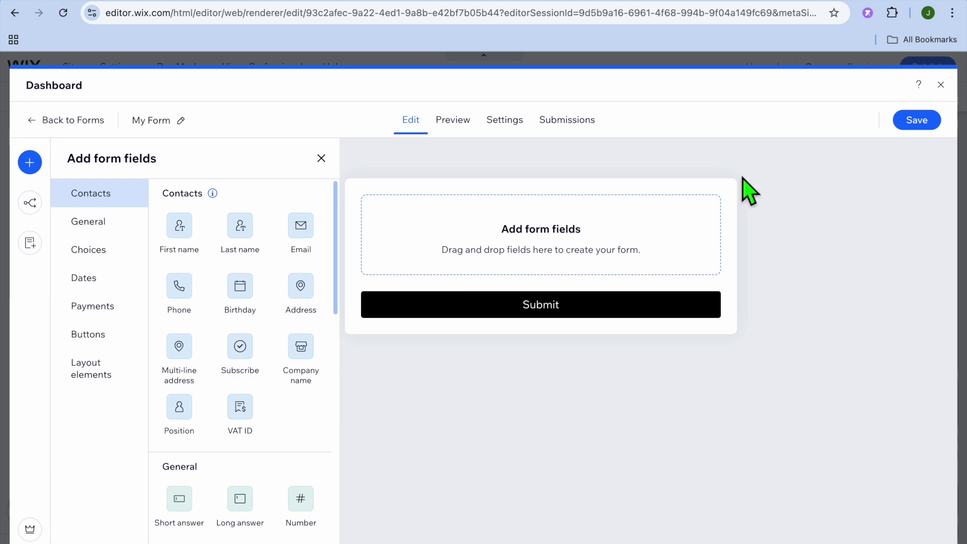
pyautogui.click(940, 85)
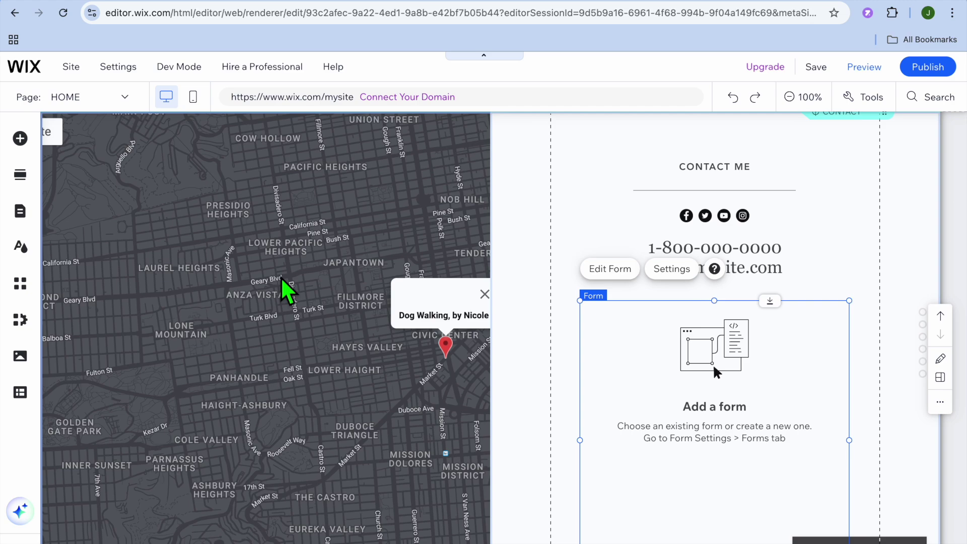
# Review the Menu & Anchor and Decorative elements that can be added, and view the site's pages and menu before closing them
pyautogui.scroll(20, 96, 204)
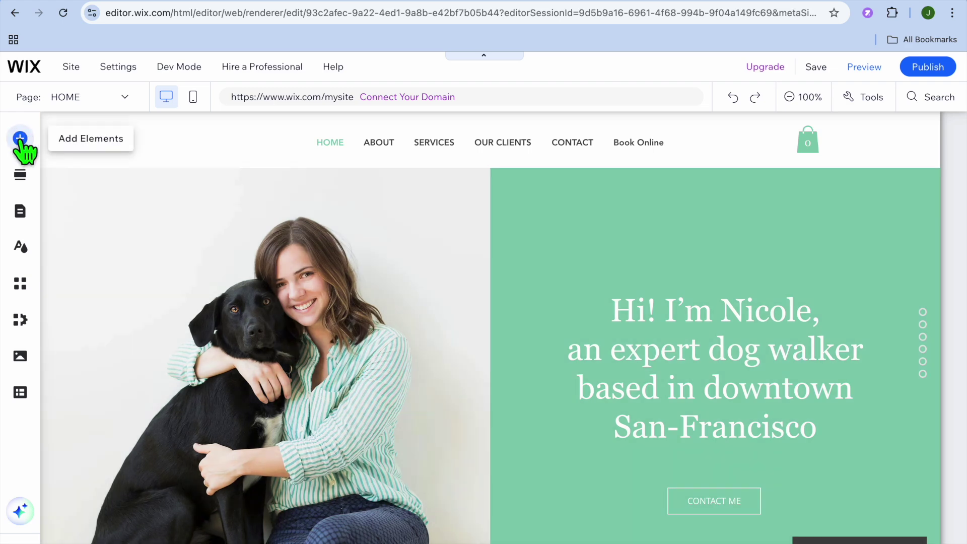
pyautogui.click(20, 137)
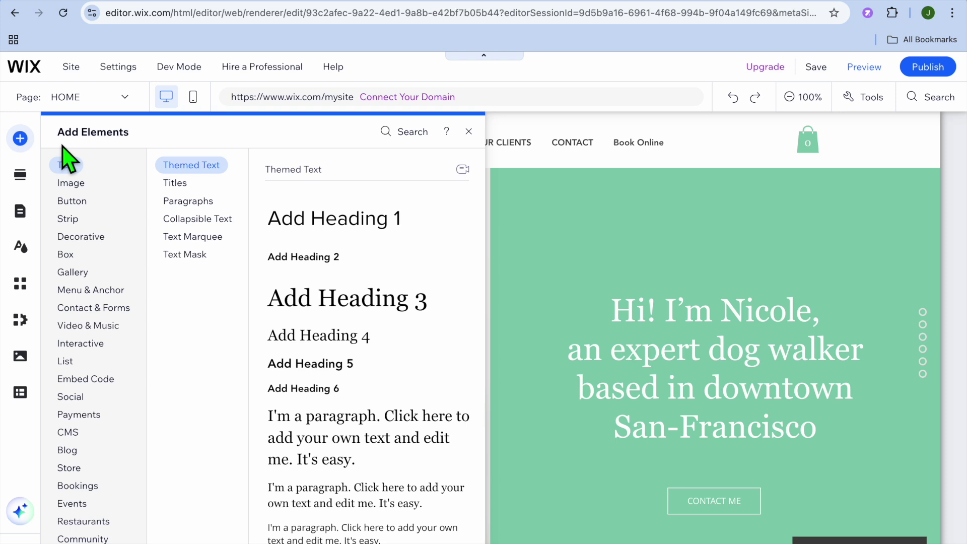
pyautogui.click(91, 290)
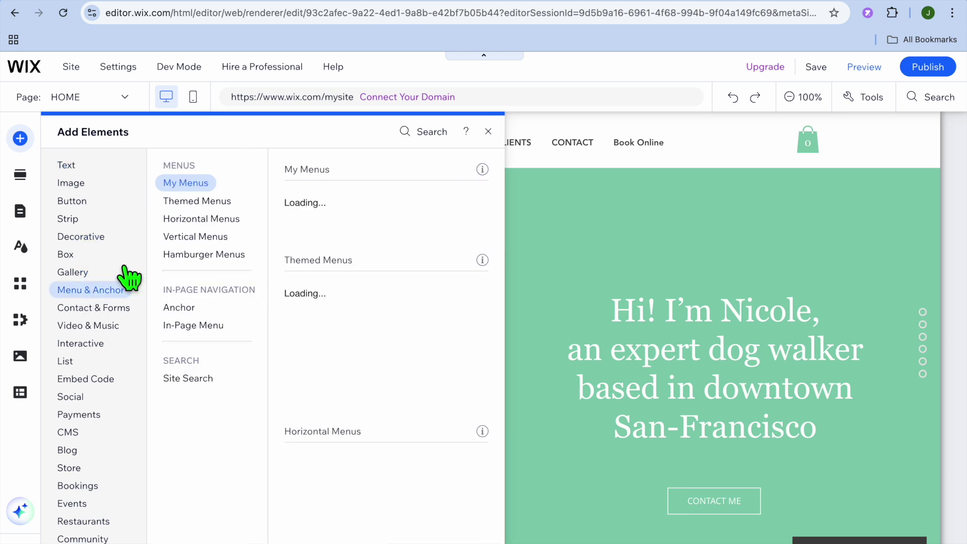
pyautogui.click(79, 237)
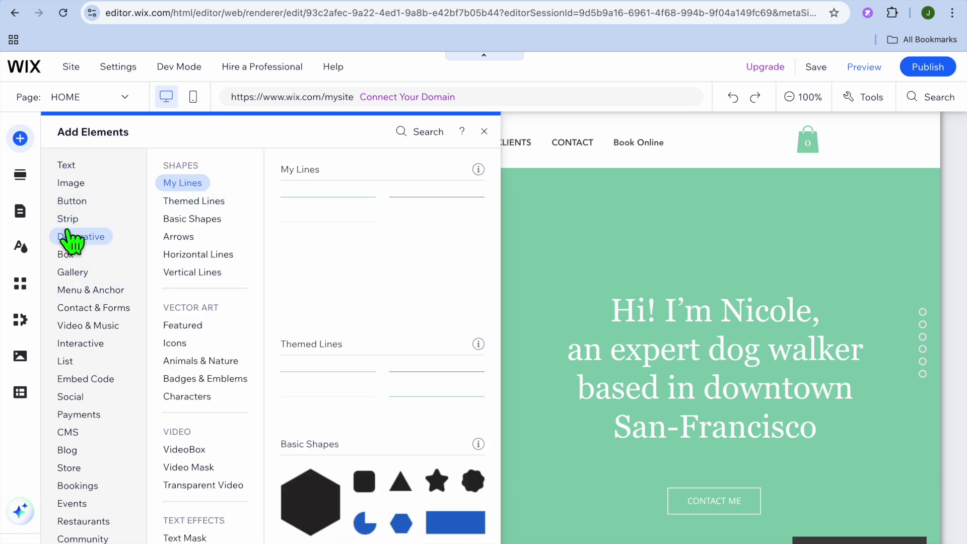
pyautogui.click(20, 214)
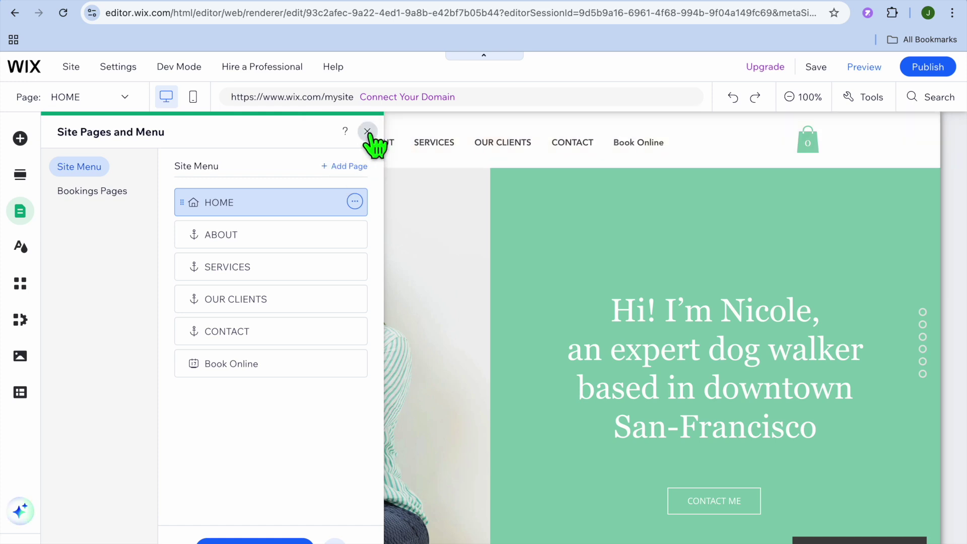
pyautogui.click(367, 132)
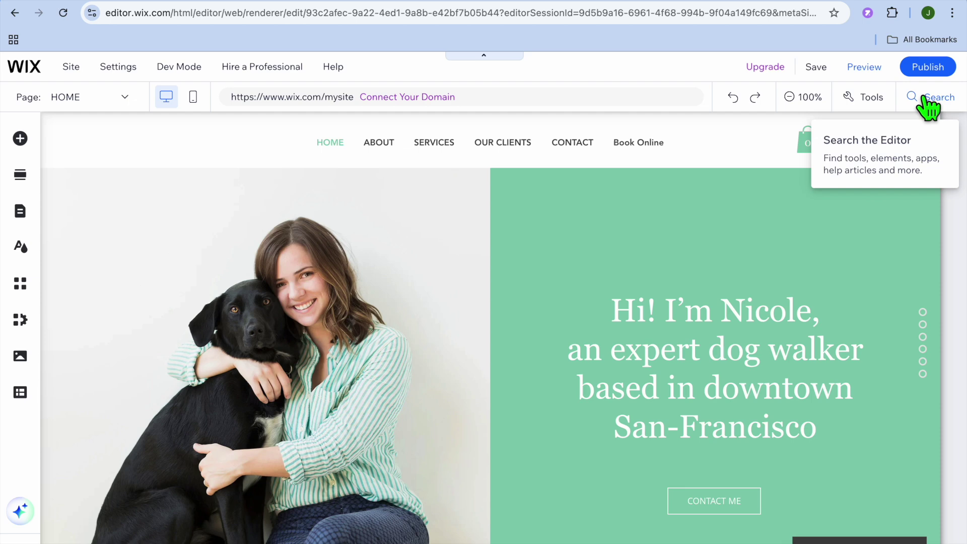
# Preview the site in desktop view and look over the top of the home page
pyautogui.click(871, 68)
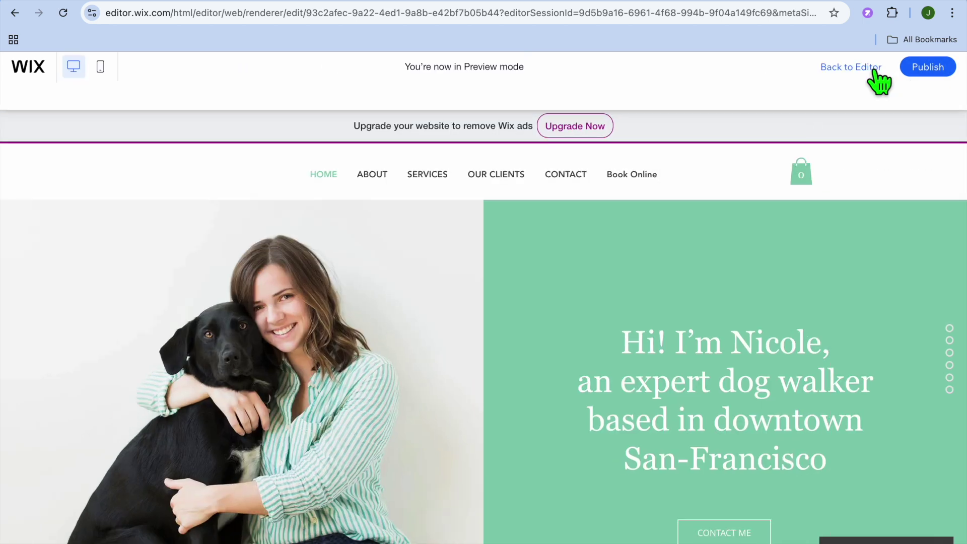
pyautogui.scroll(-5, 701, 272)
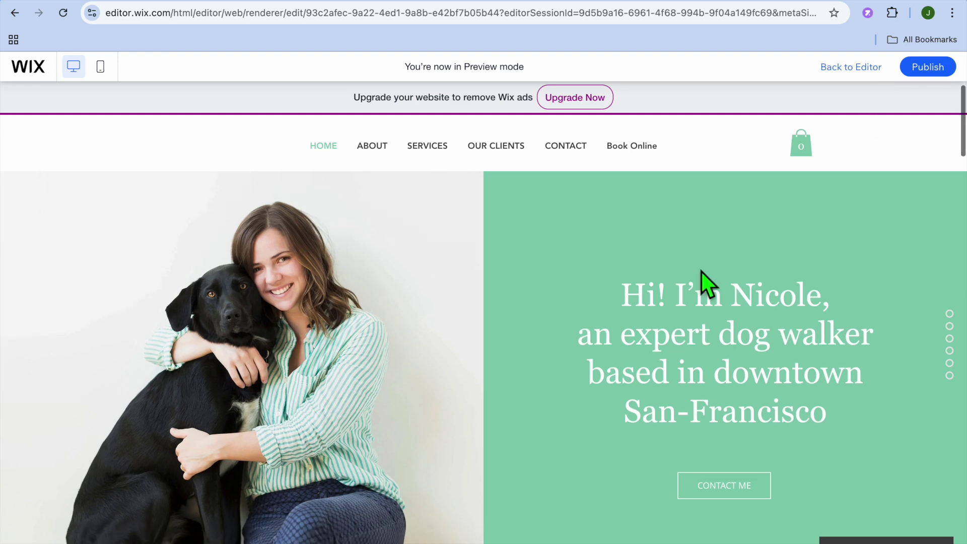
pyautogui.scroll(5, 701, 272)
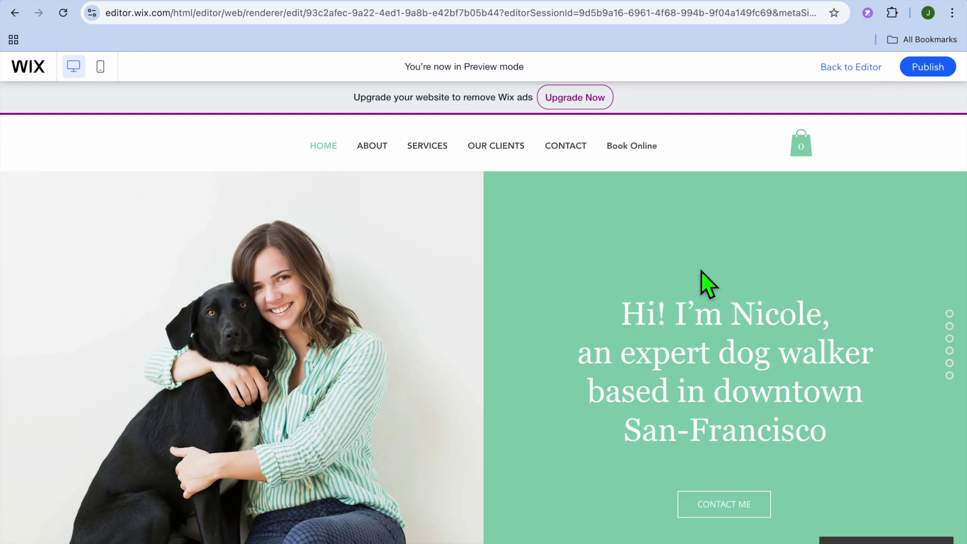